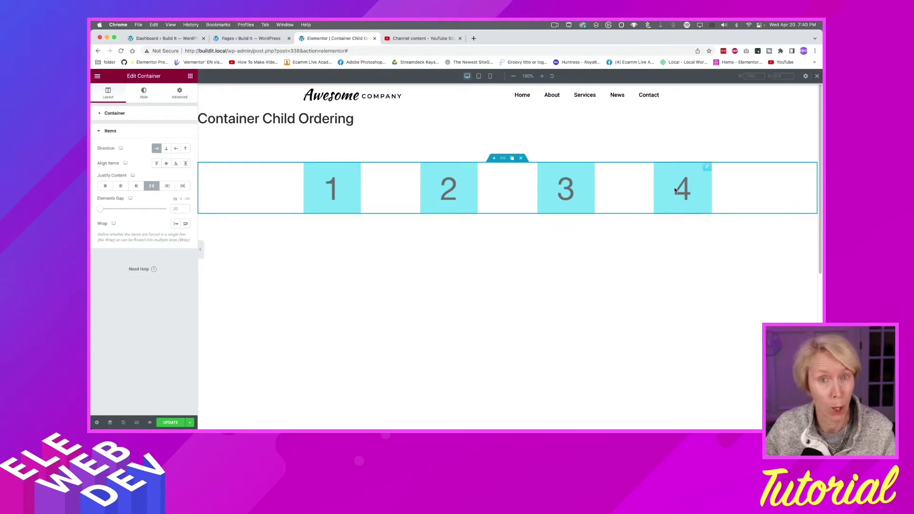
- Select image box 1 so the panel shows its Edit Image settings
{"action": "left_click", "coordinate": [358, 167]}
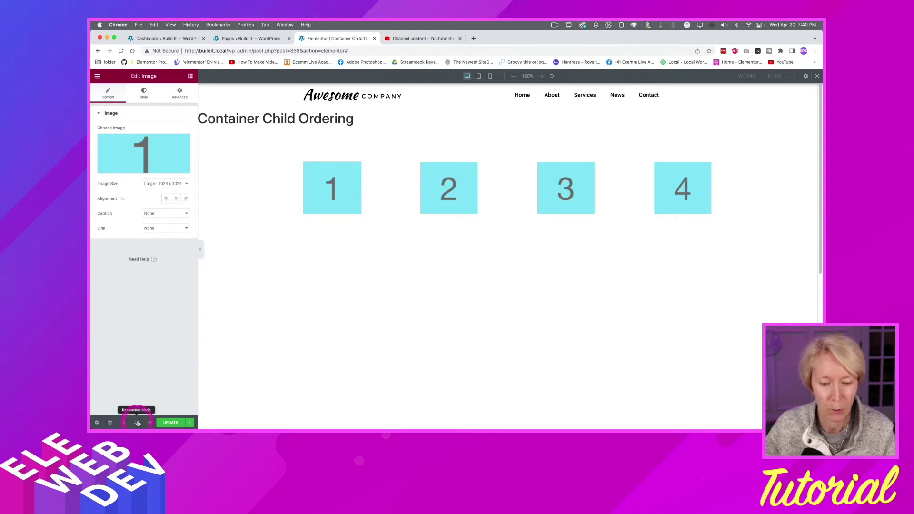
- Toggle responsive mode off and on, then switch the preview to tablet width
{"action": "left_click", "coordinate": [136, 423]}
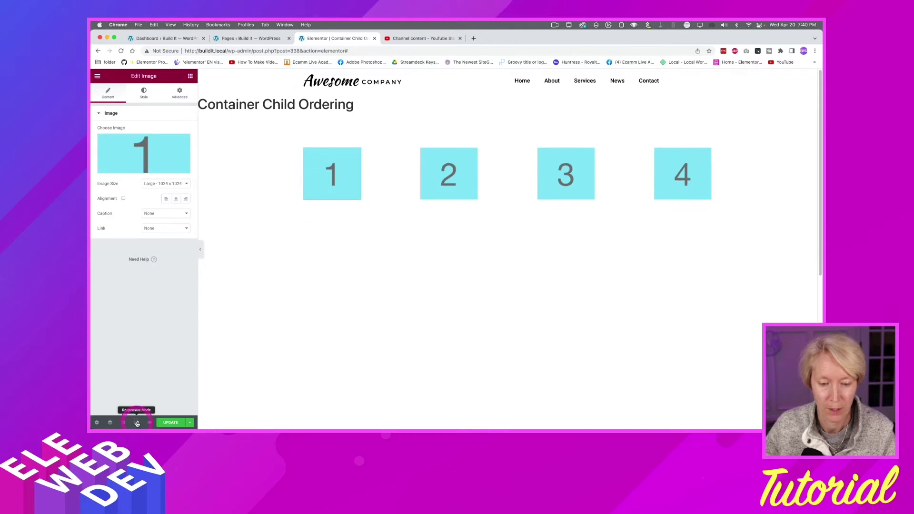
{"action": "left_click", "coordinate": [136, 423]}
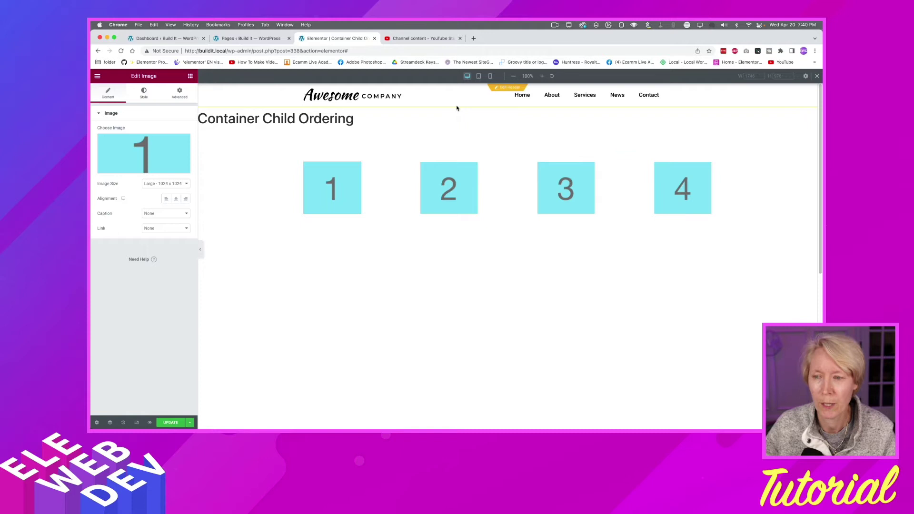
{"action": "left_click", "coordinate": [479, 76]}
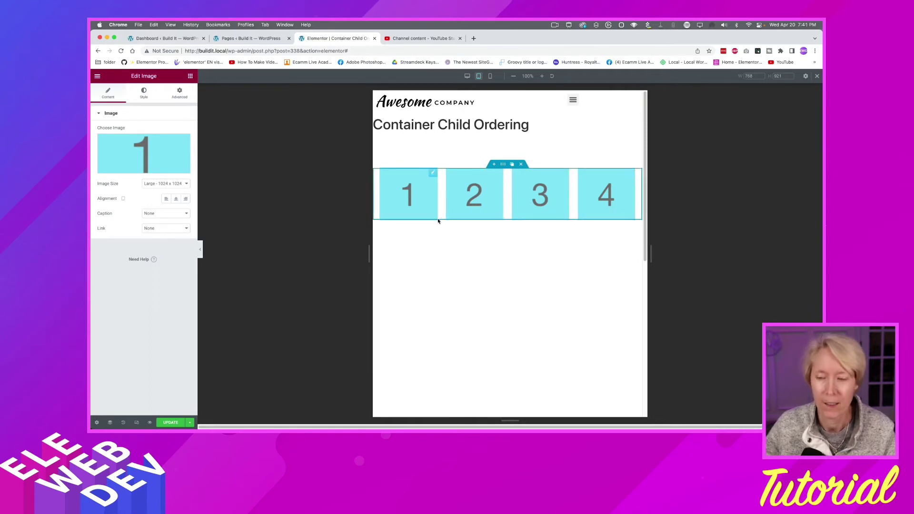
- Set image 1's tablet Order to Custom in its Advanced layout settings
{"action": "left_click", "coordinate": [433, 174]}
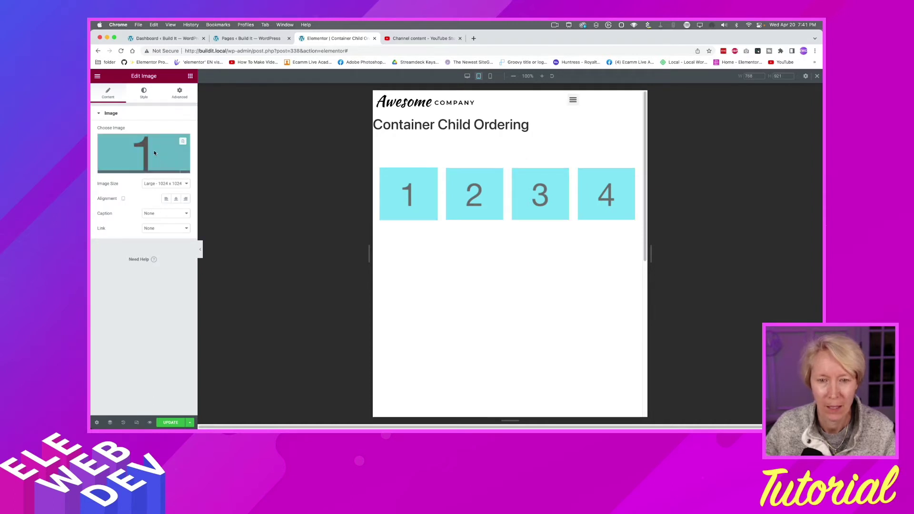
{"action": "left_click", "coordinate": [179, 92]}
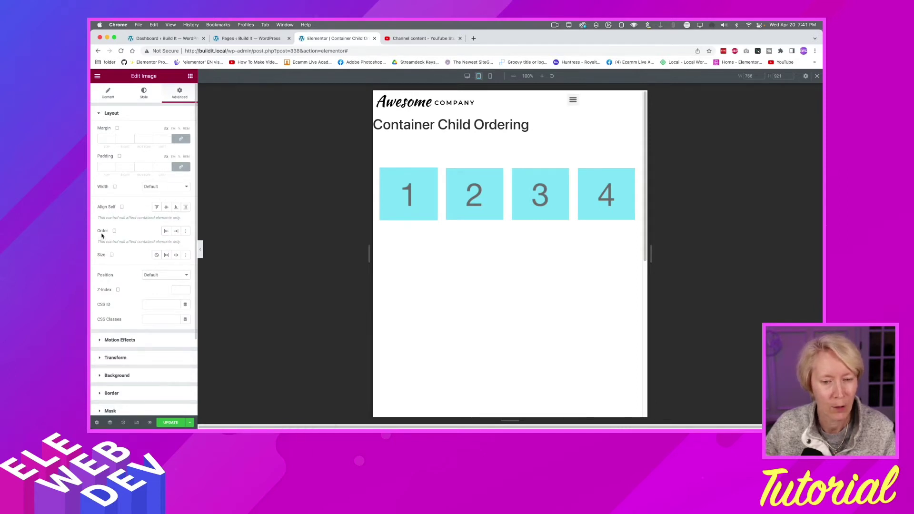
{"action": "left_click", "coordinate": [186, 232]}
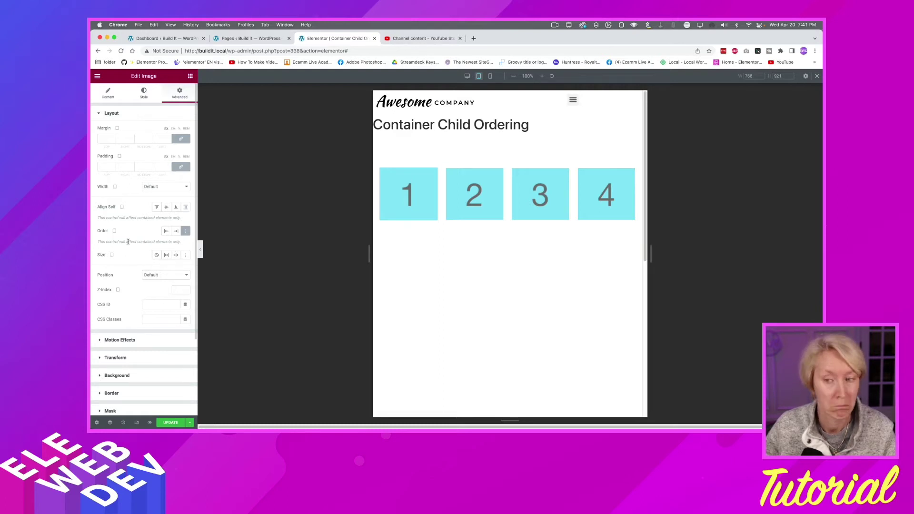
- At desktop width, set image 1's Order to Custom with a custom order of 1
{"action": "left_click", "coordinate": [467, 77]}
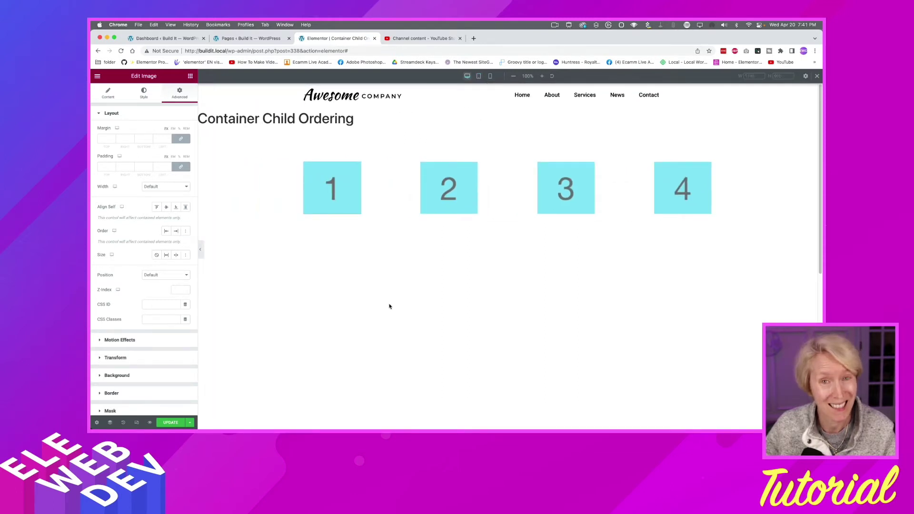
{"action": "left_click", "coordinate": [186, 231]}
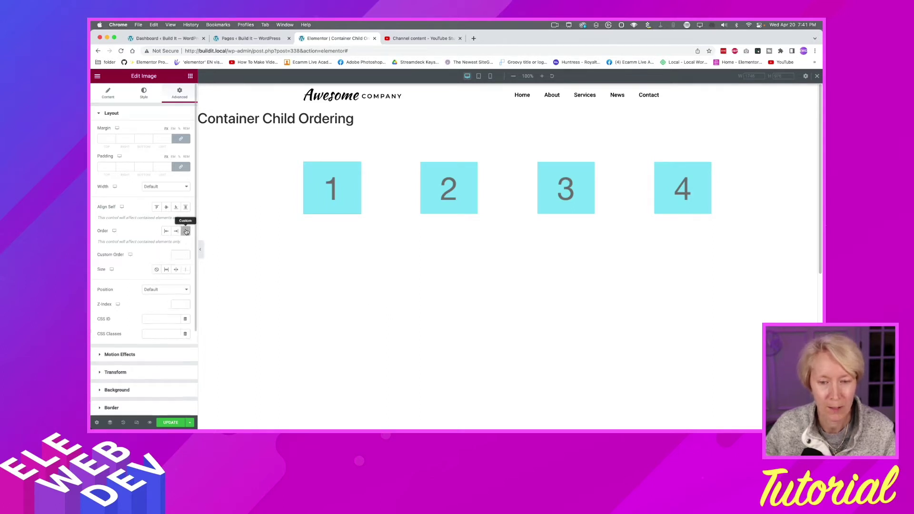
{"action": "left_click", "coordinate": [176, 254]}
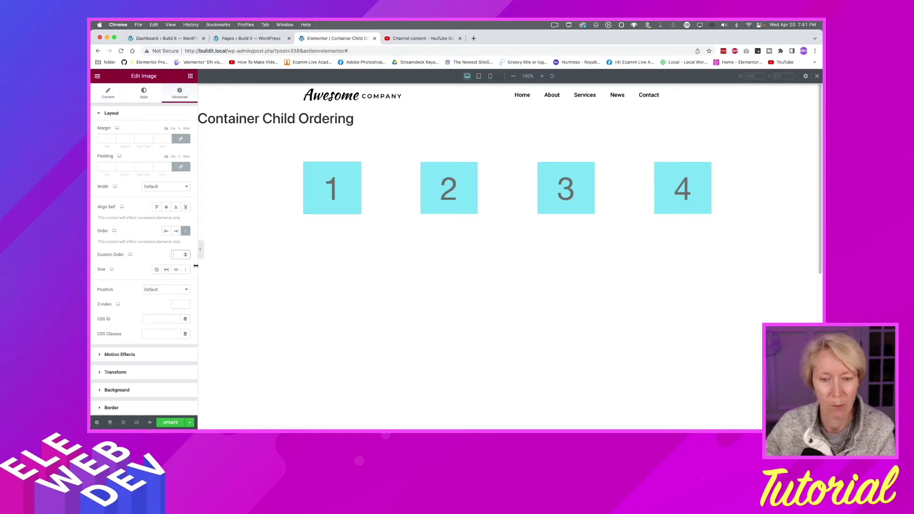
{"action": "left_click", "coordinate": [185, 253]}
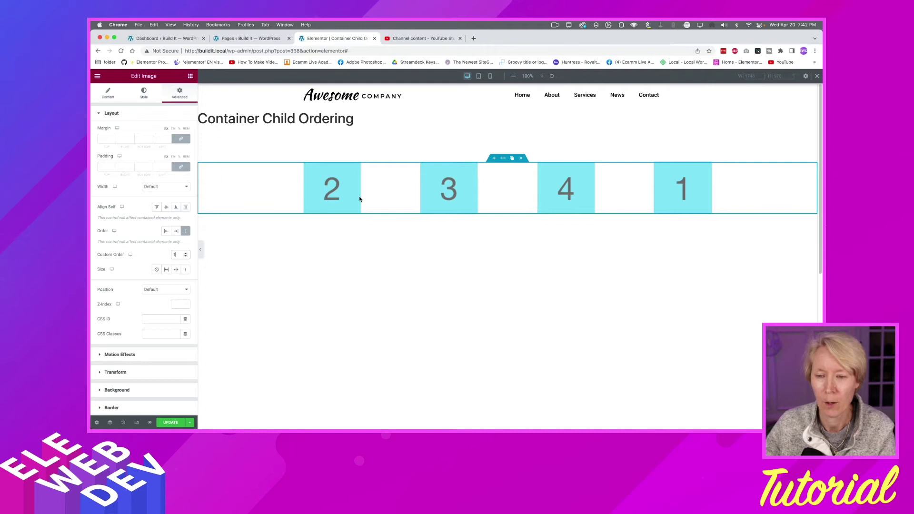
- Give image 2 a custom order of 2
{"action": "left_click", "coordinate": [342, 190]}
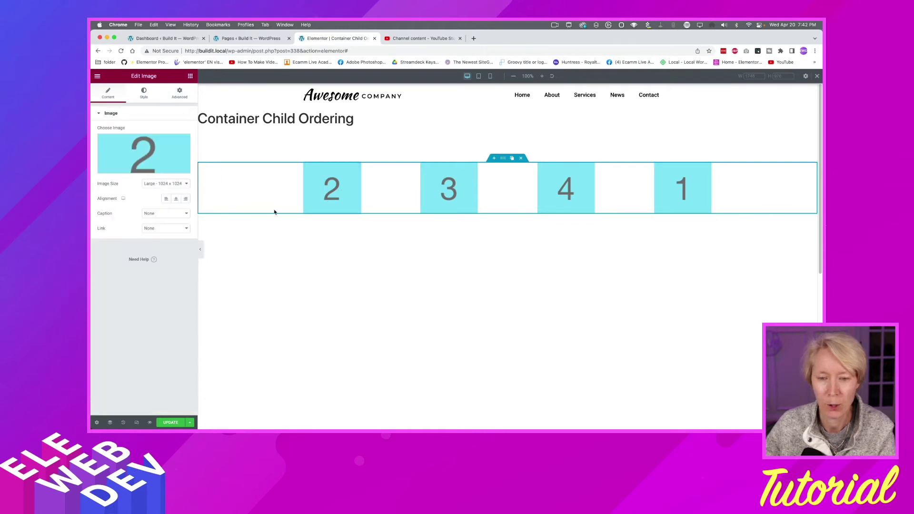
{"action": "left_click", "coordinate": [180, 94]}
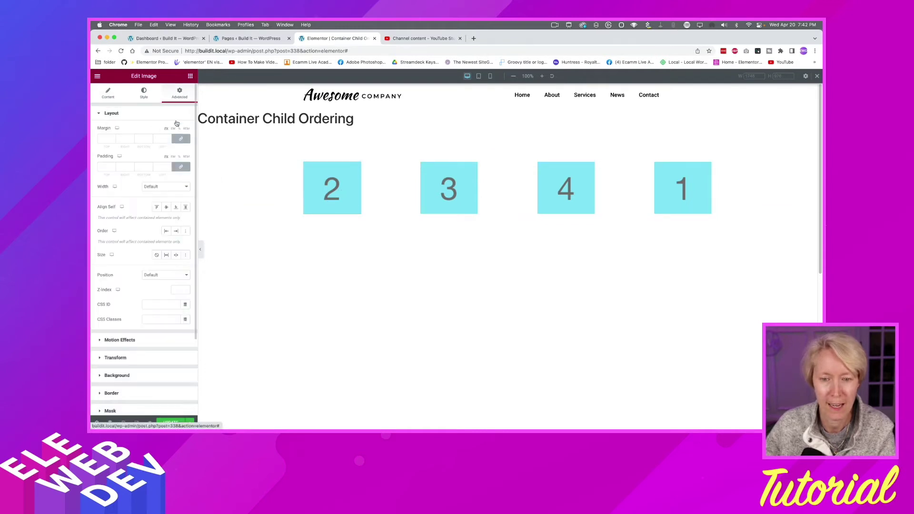
{"action": "left_click", "coordinate": [185, 231]}
{"action": "left_click", "coordinate": [179, 254]}
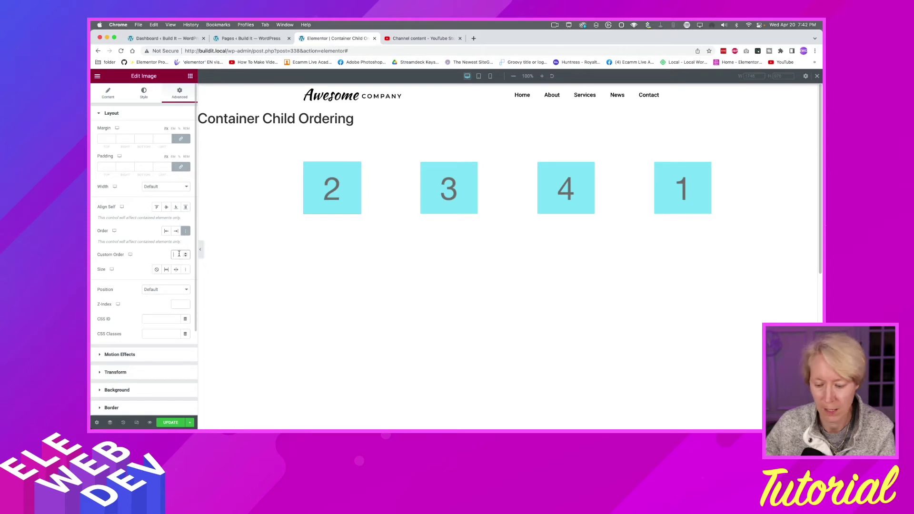
{"action": "type", "text": "2"}
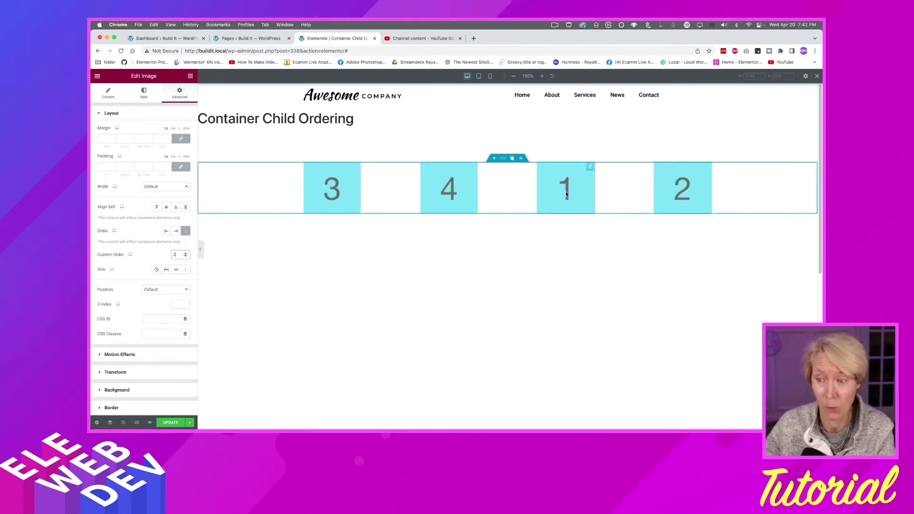
- Give image 3 a custom order of 3
{"action": "left_click", "coordinate": [320, 190]}
{"action": "left_click", "coordinate": [177, 93]}
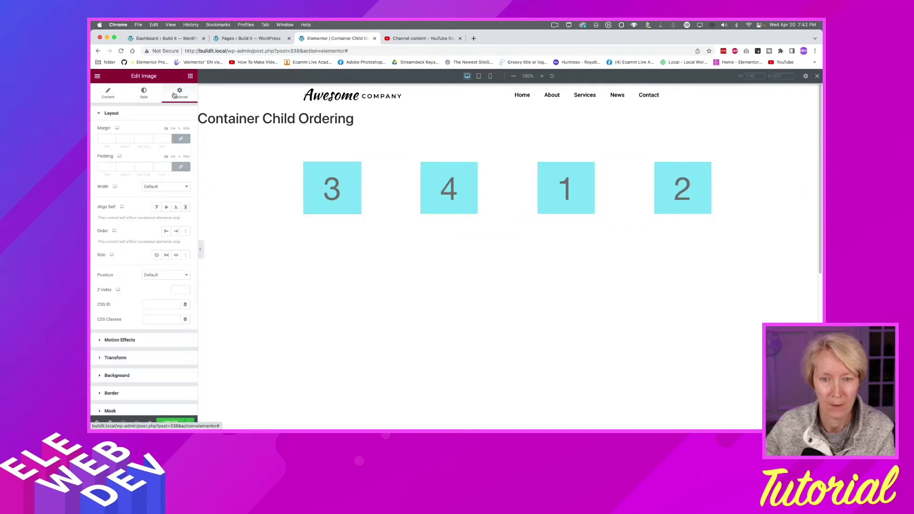
{"action": "left_click", "coordinate": [185, 230]}
{"action": "left_click", "coordinate": [182, 254]}
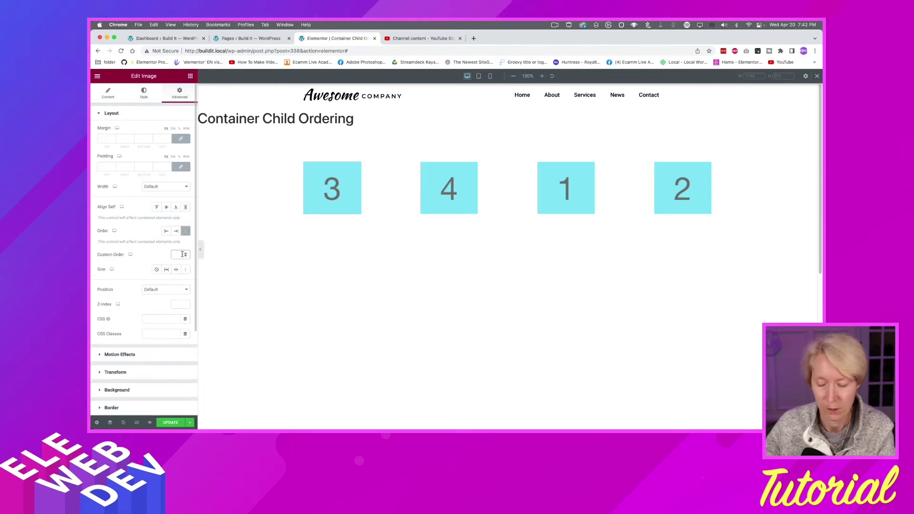
{"action": "type", "text": "3"}
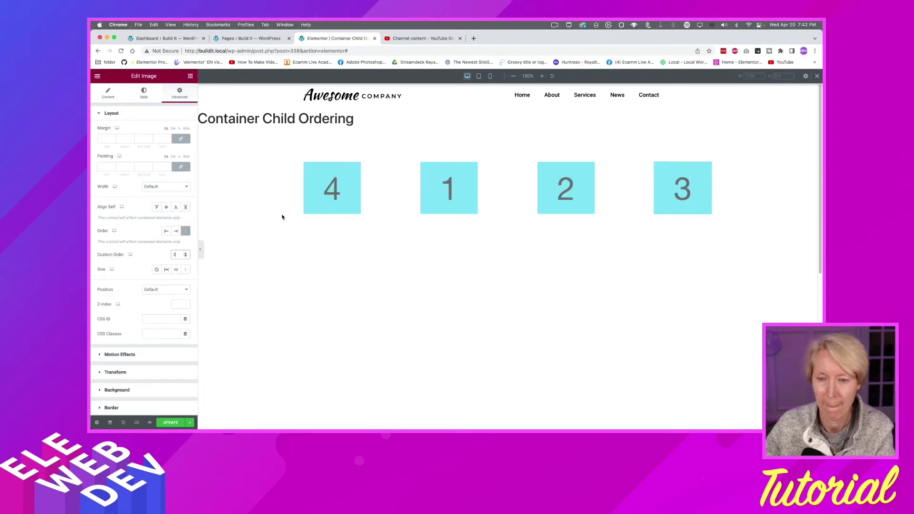
- Give image 4 a custom order of 4
{"action": "left_click", "coordinate": [333, 205]}
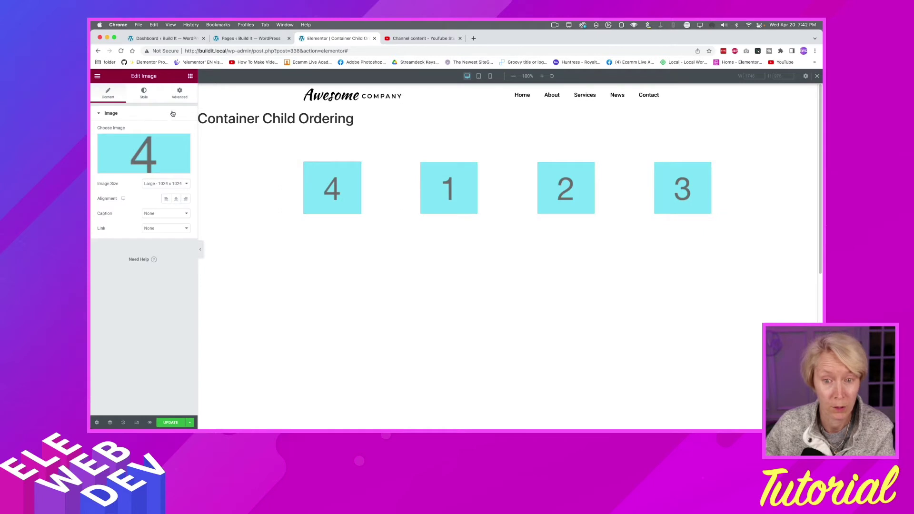
{"action": "left_click", "coordinate": [179, 93]}
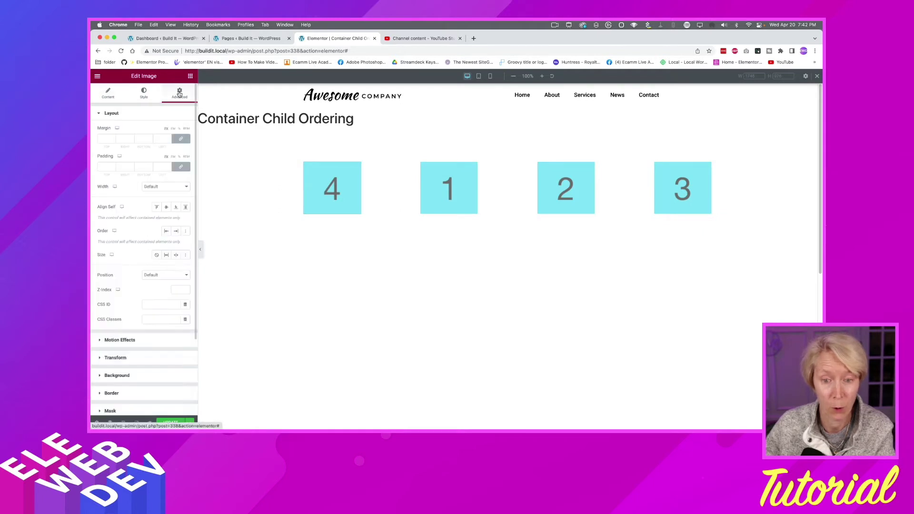
{"action": "left_click", "coordinate": [185, 231]}
{"action": "left_click", "coordinate": [180, 254]}
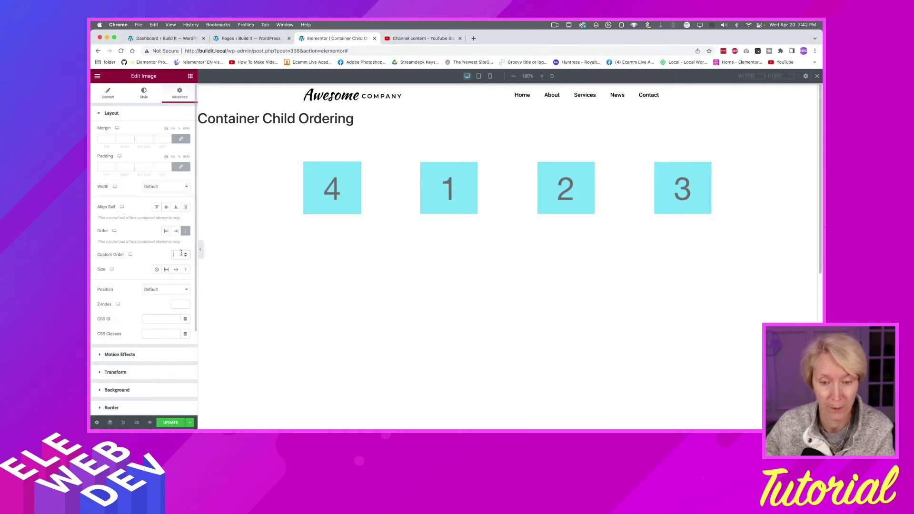
{"action": "type", "text": "4"}
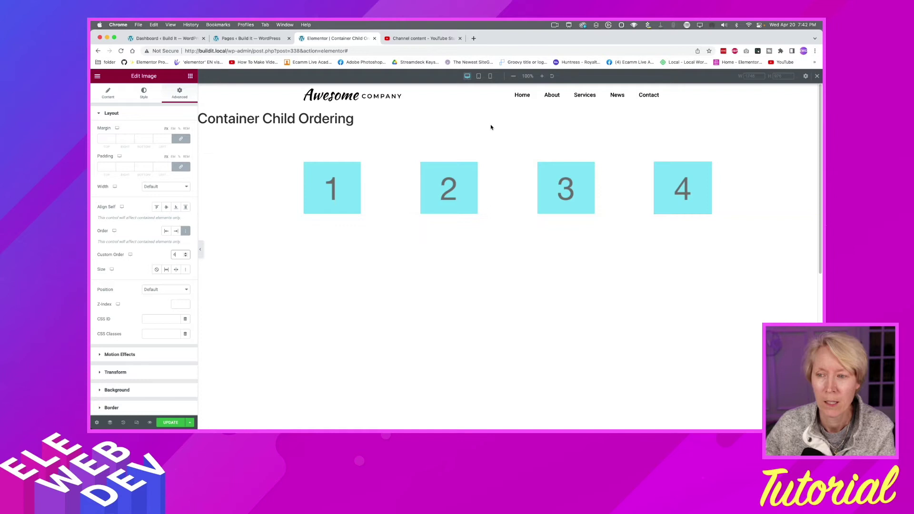
- At tablet width, select image 1 and its custom order field
{"action": "left_click", "coordinate": [479, 77]}
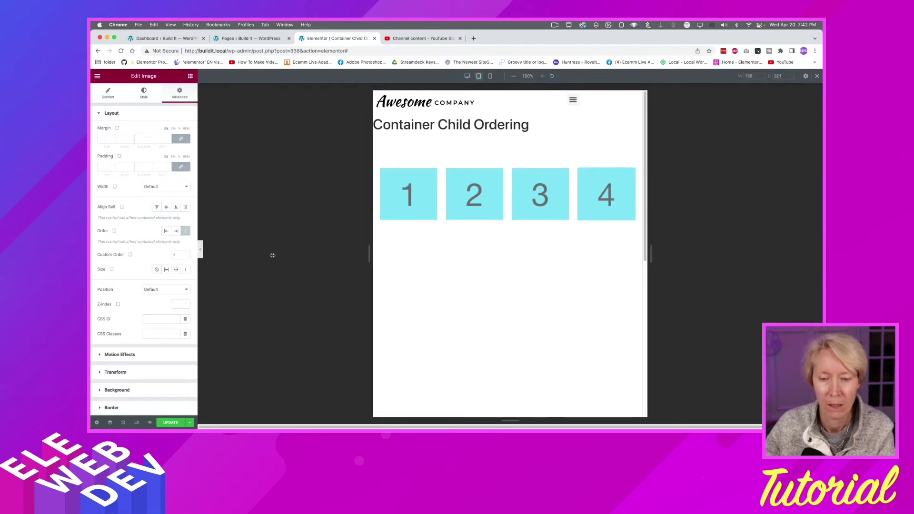
{"action": "left_click", "coordinate": [399, 198]}
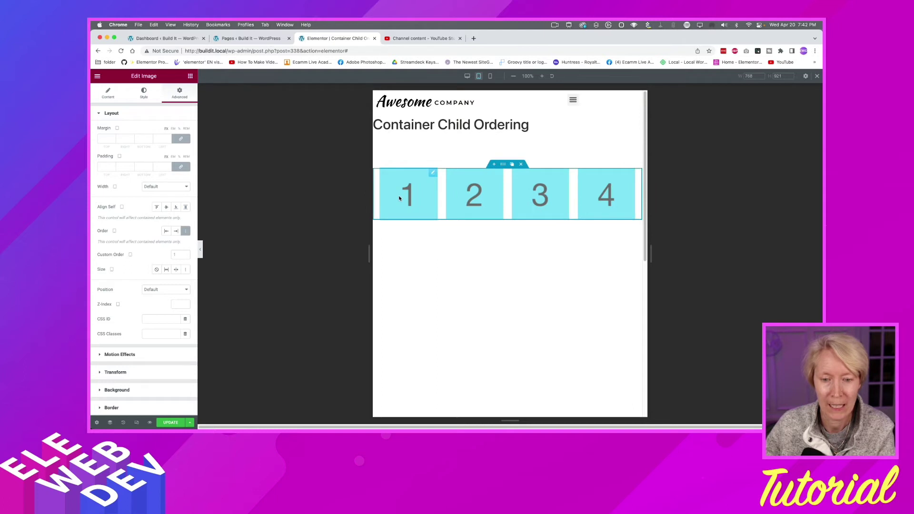
{"action": "left_click", "coordinate": [183, 257]}
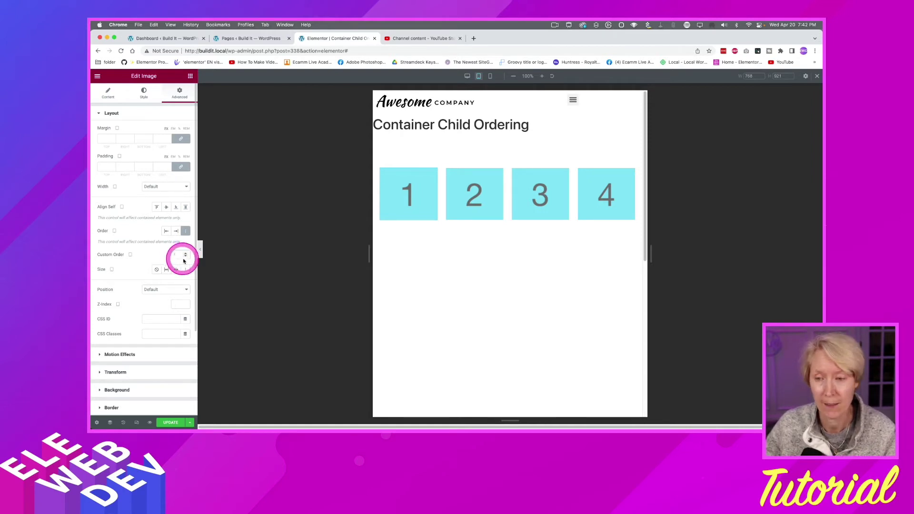
- Set image 1's tablet custom order to 4 so the row reads 2, 3, 4, 1
{"action": "left_click", "coordinate": [474, 196]}
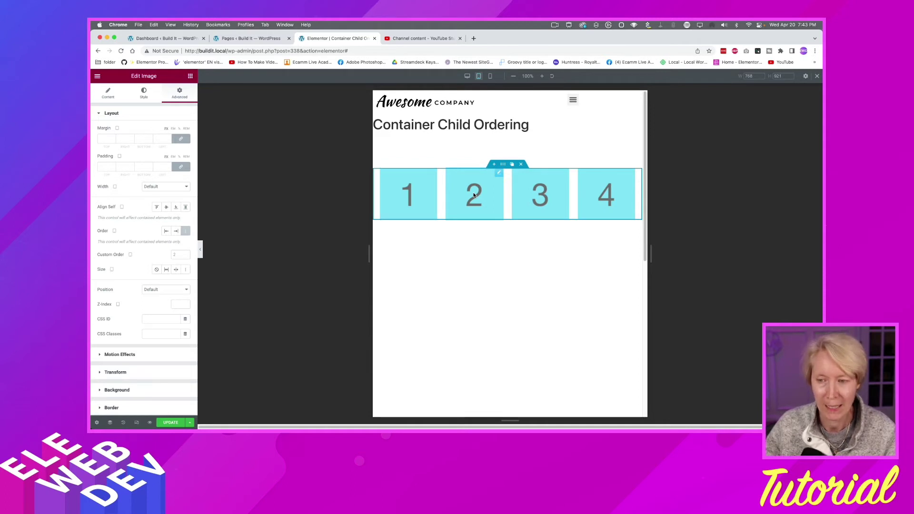
{"action": "left_click", "coordinate": [183, 255]}
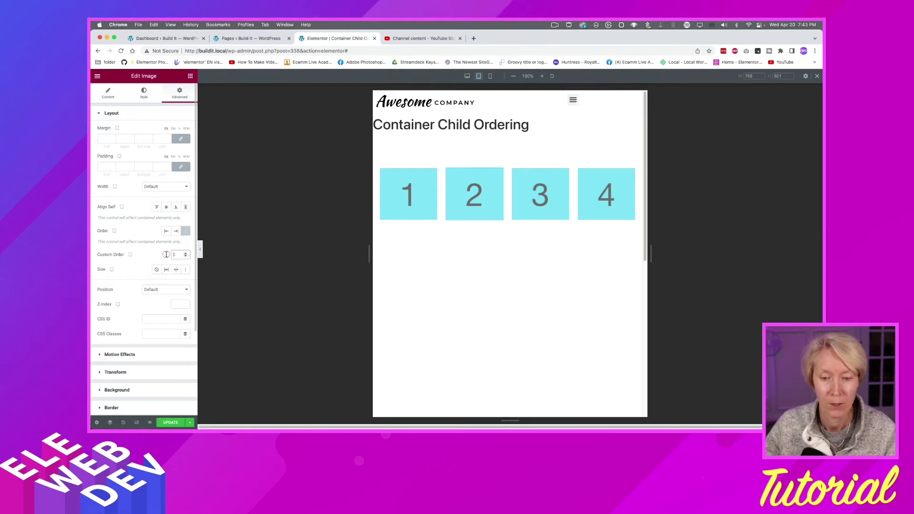
{"action": "type", "text": "1"}
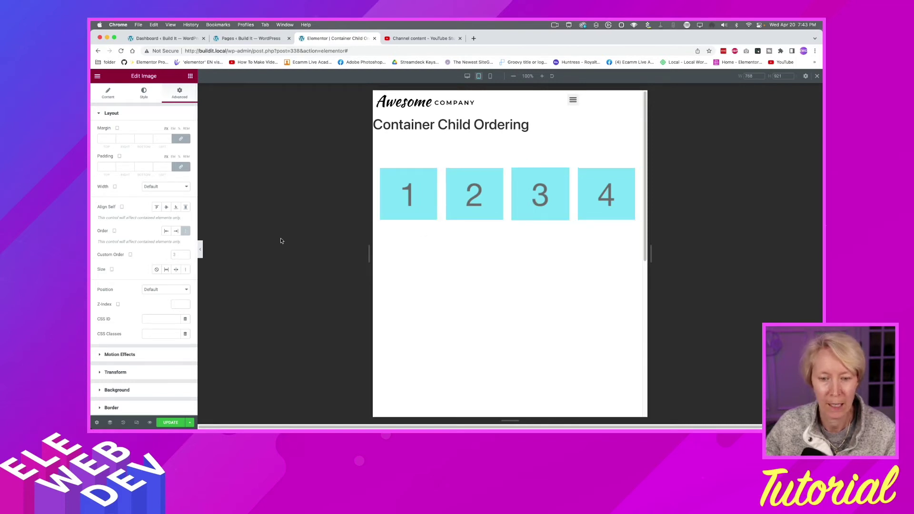
{"action": "key", "text": "Up"}
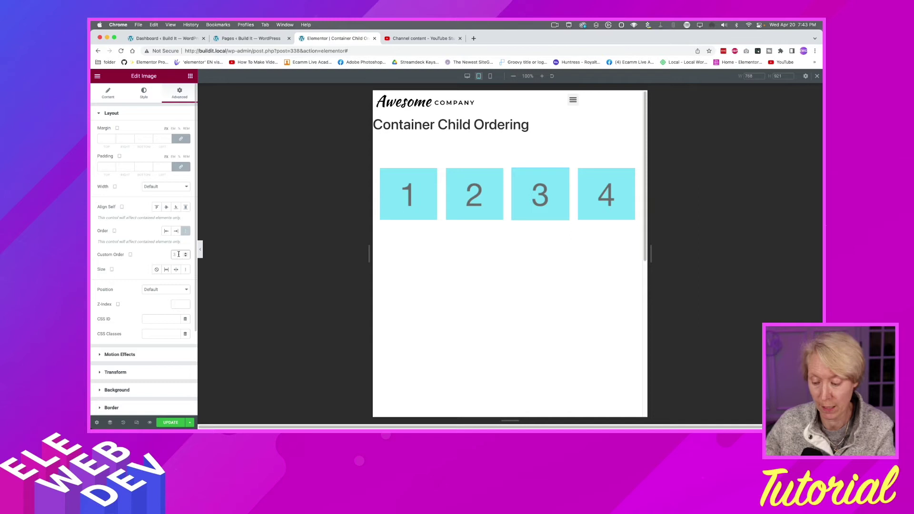
{"action": "key", "text": "Up"}
{"action": "key", "text": "Up"}
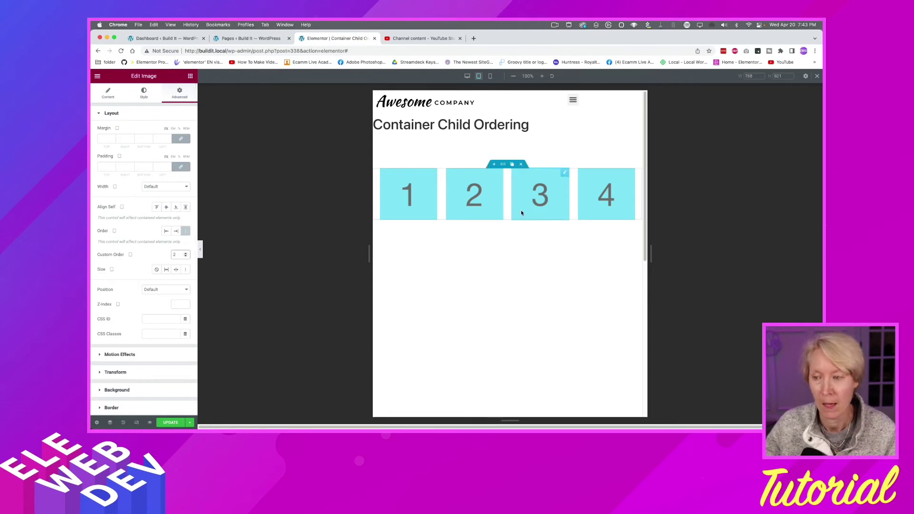
{"action": "left_click", "coordinate": [175, 254]}
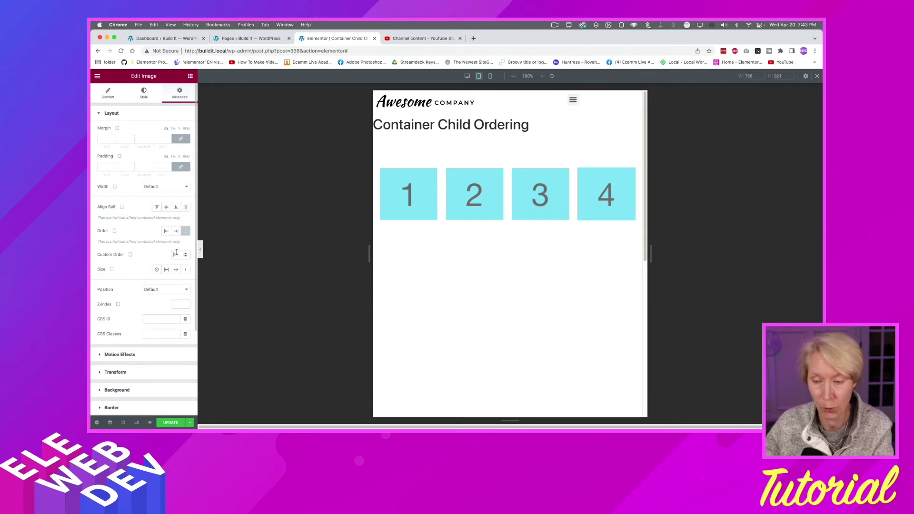
{"action": "key", "text": "Down"}
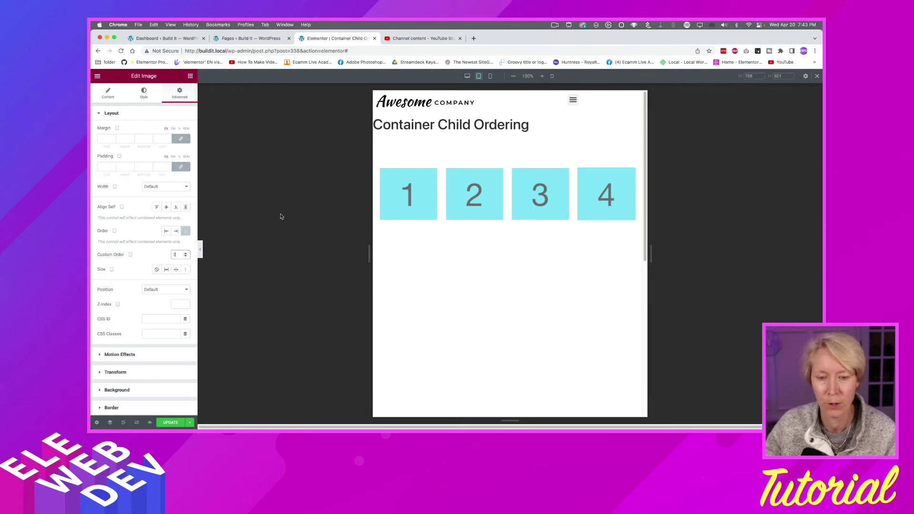
{"action": "left_click", "coordinate": [177, 253]}
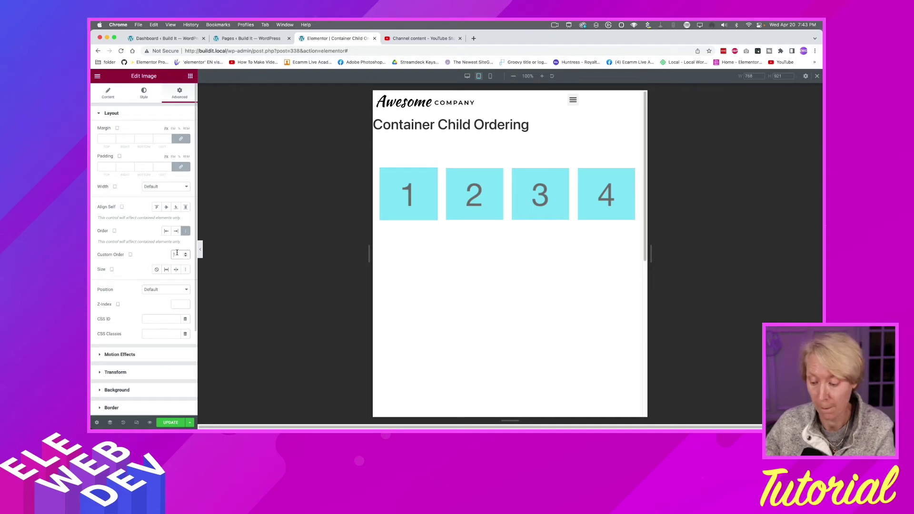
{"action": "type", "text": "4"}
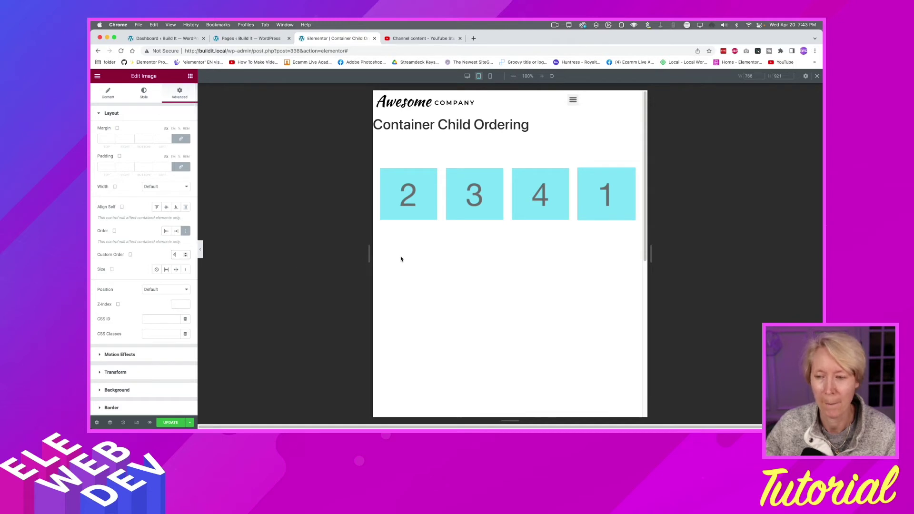
- At mobile width, set image box 2's custom order to 4, stacking 3, 4, 1, 2
{"action": "left_click", "coordinate": [490, 76]}
{"action": "scroll", "coordinate": [495, 236], "scroll_direction": "down", "scroll_amount": 5}
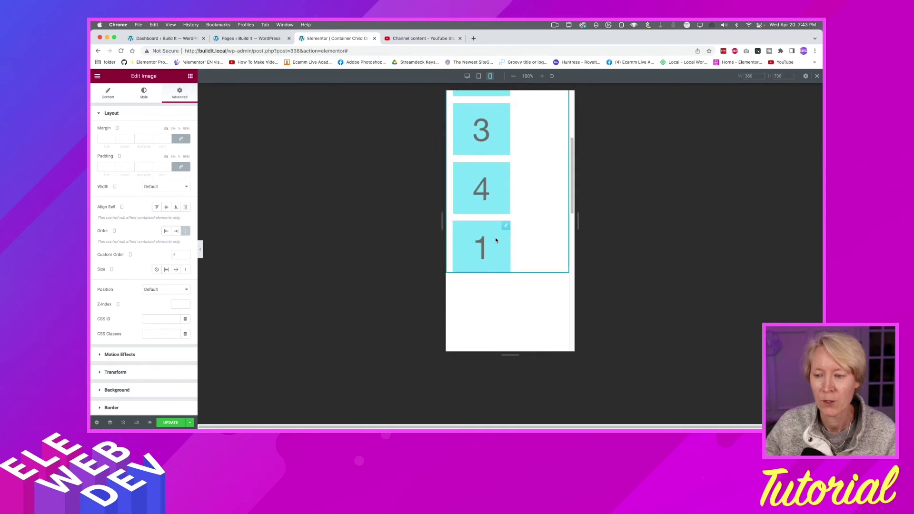
{"action": "scroll", "coordinate": [527, 251], "scroll_direction": "up", "scroll_amount": 1}
{"action": "scroll", "coordinate": [527, 251], "scroll_direction": "up", "scroll_amount": 3}
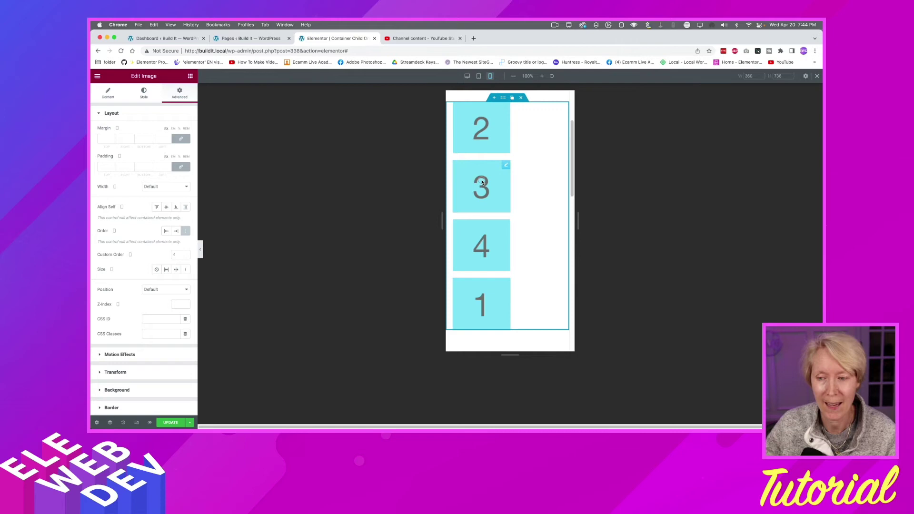
{"action": "left_click", "coordinate": [176, 254]}
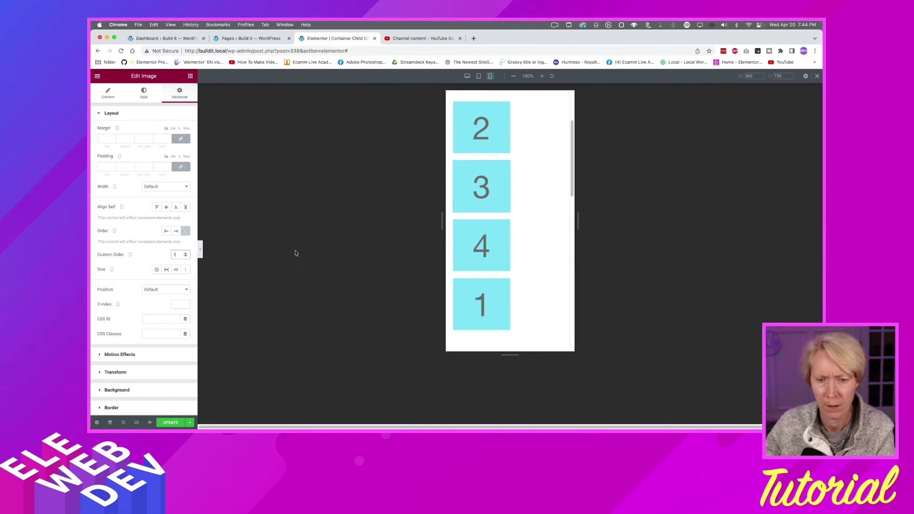
{"action": "key", "text": "BackSpace"}
{"action": "type", "text": "3"}
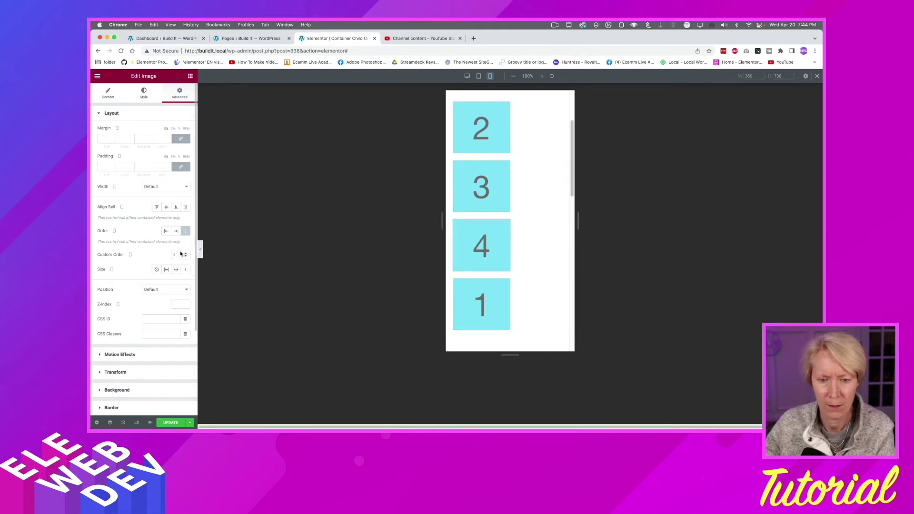
{"action": "left_click", "coordinate": [185, 253]}
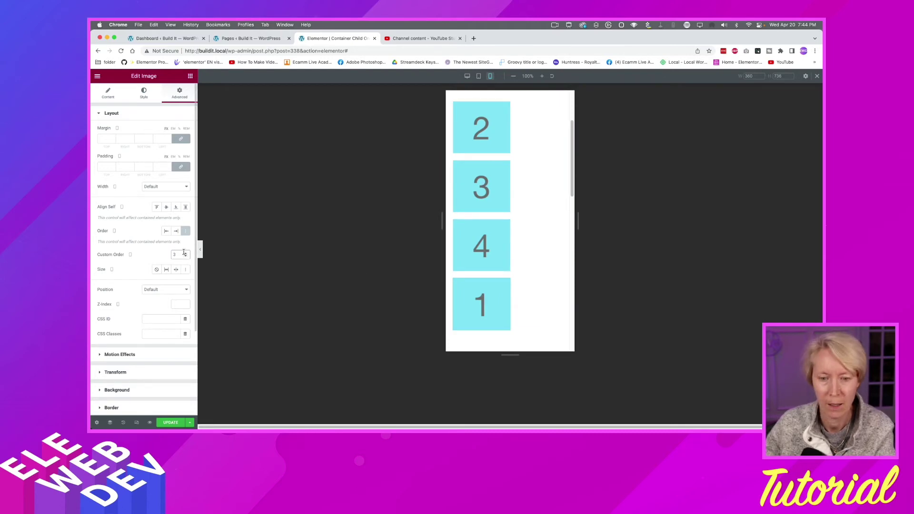
{"action": "key", "text": "Down"}
{"action": "key", "text": "Down"}
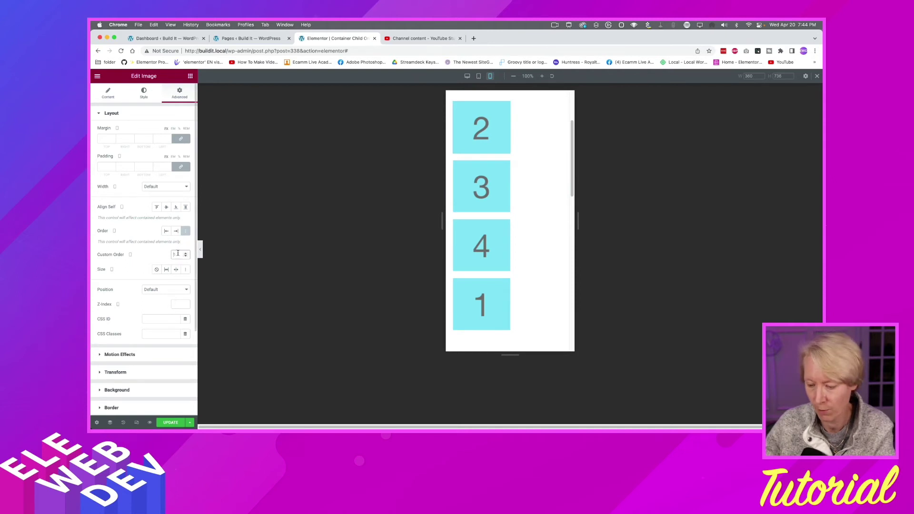
{"action": "key", "text": "Up"}
{"action": "key", "text": "Up"}
{"action": "key", "text": "Up"}
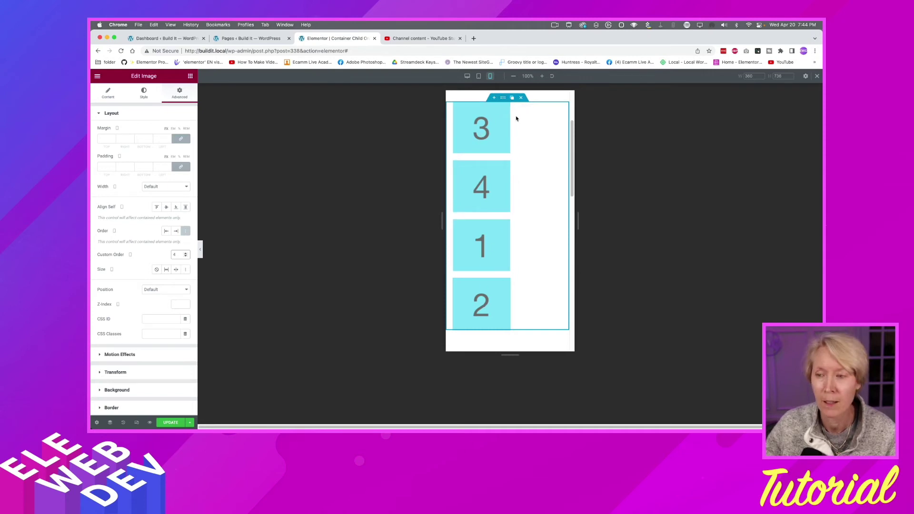
- Set the container's Justify Content to Center, then return to tablet width
{"action": "left_click", "coordinate": [503, 98]}
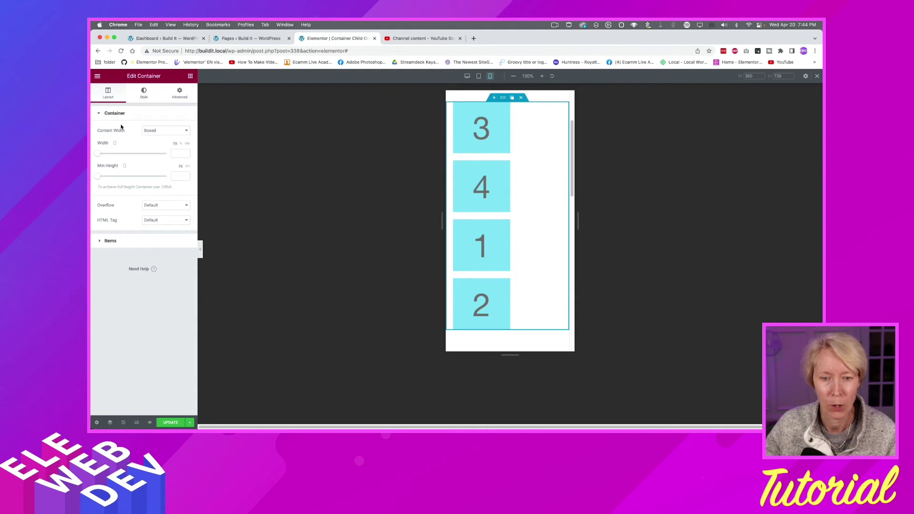
{"action": "left_click", "coordinate": [135, 240]}
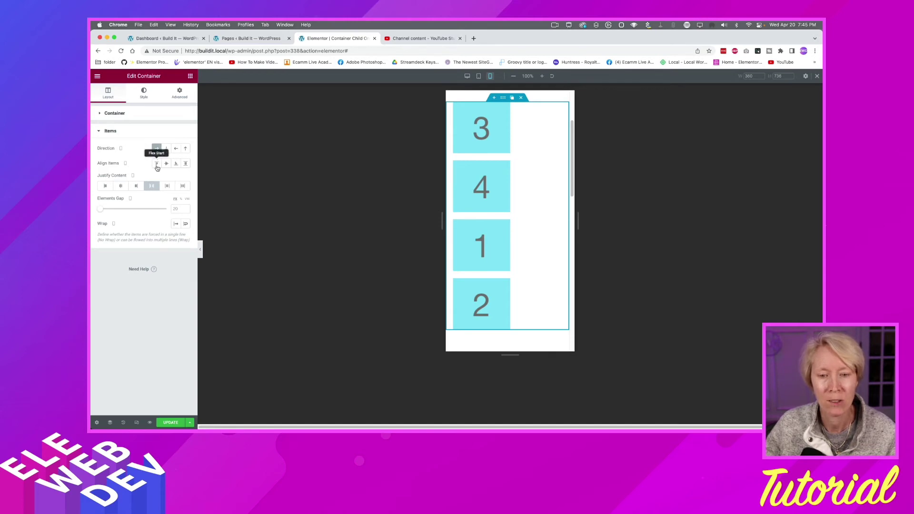
{"action": "left_click", "coordinate": [122, 186]}
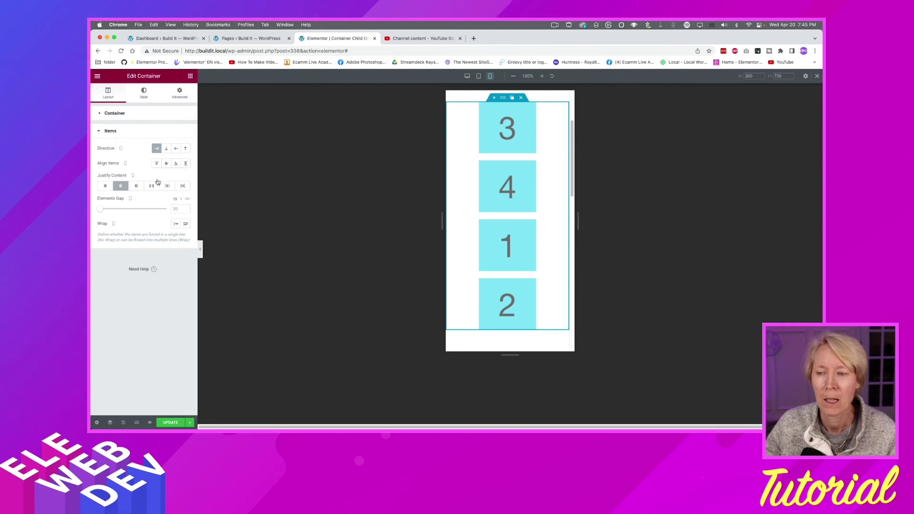
{"action": "left_click", "coordinate": [479, 77]}
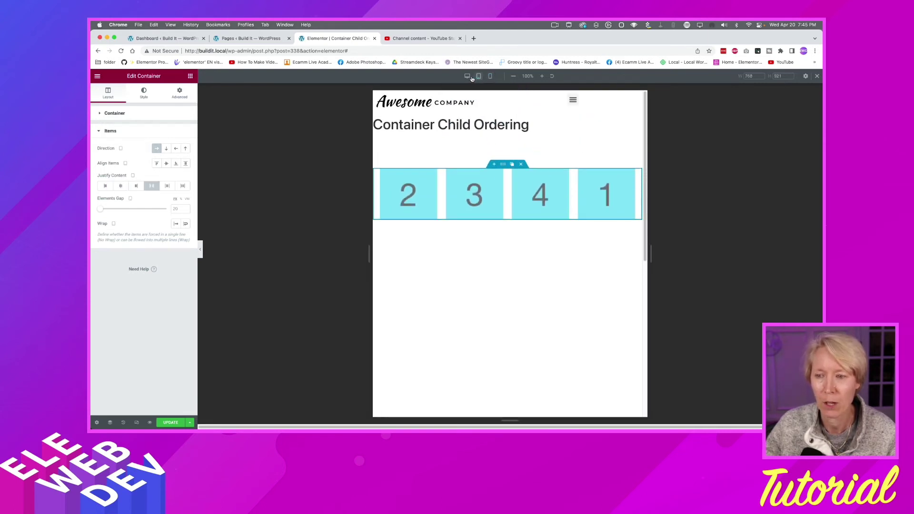
- Switch to desktop width and scroll down to the Awesome Company header row
{"action": "left_click", "coordinate": [466, 78]}
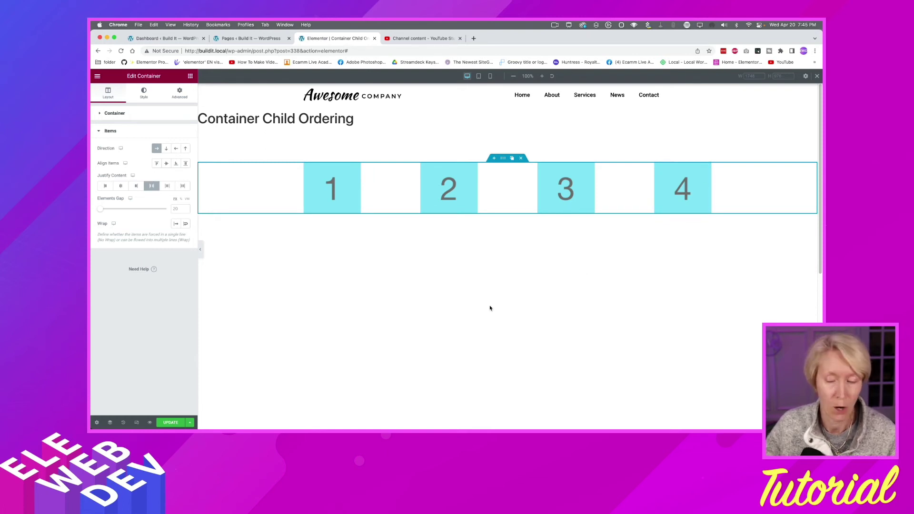
{"action": "scroll", "coordinate": [489, 307], "scroll_direction": "down", "scroll_amount": 3}
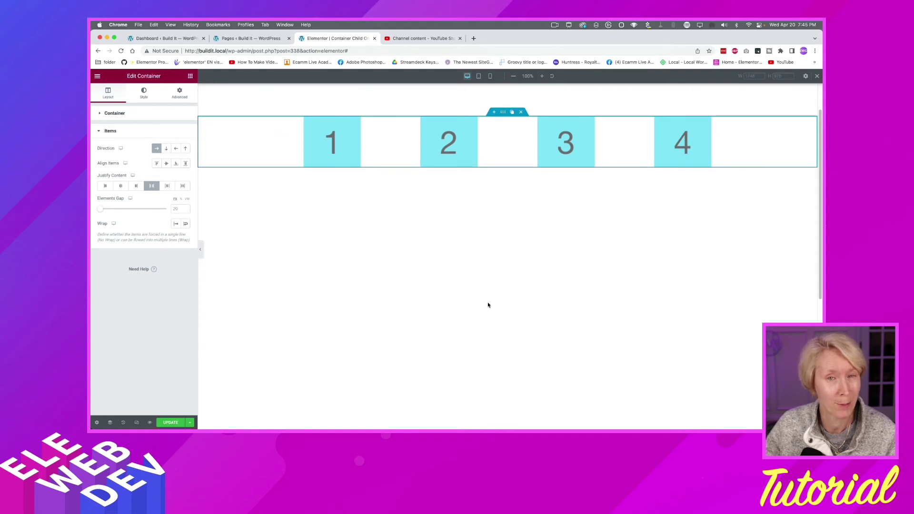
{"action": "scroll", "coordinate": [488, 305], "scroll_direction": "down", "scroll_amount": 10}
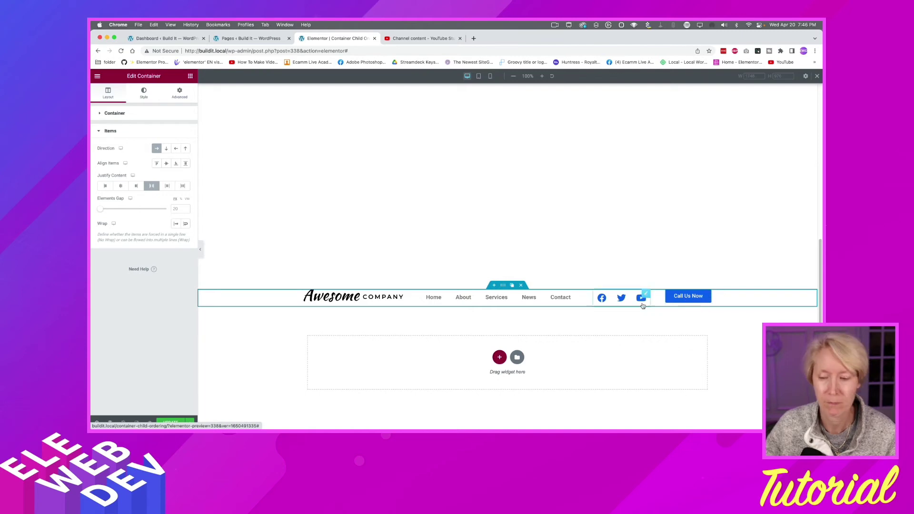
- Give the header logo custom order 1 and the nav menu custom order 2
{"action": "left_click", "coordinate": [363, 301]}
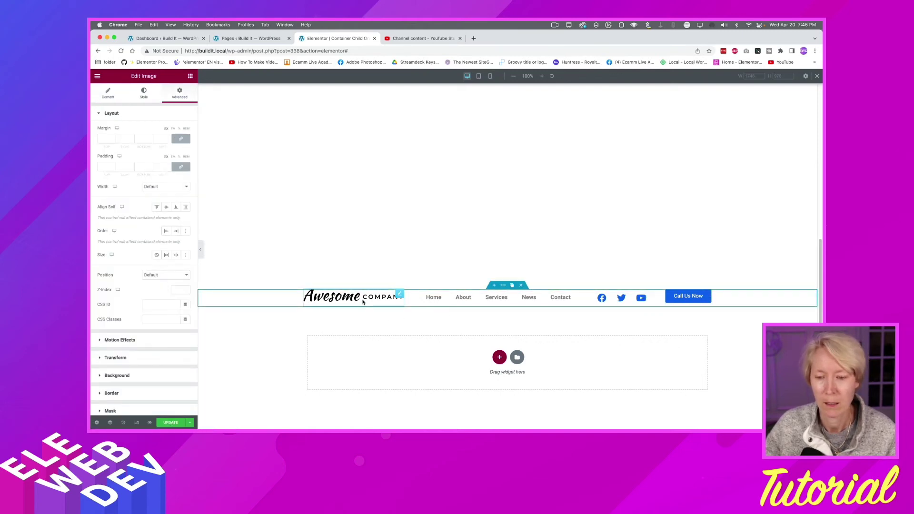
{"action": "left_click", "coordinate": [186, 232]}
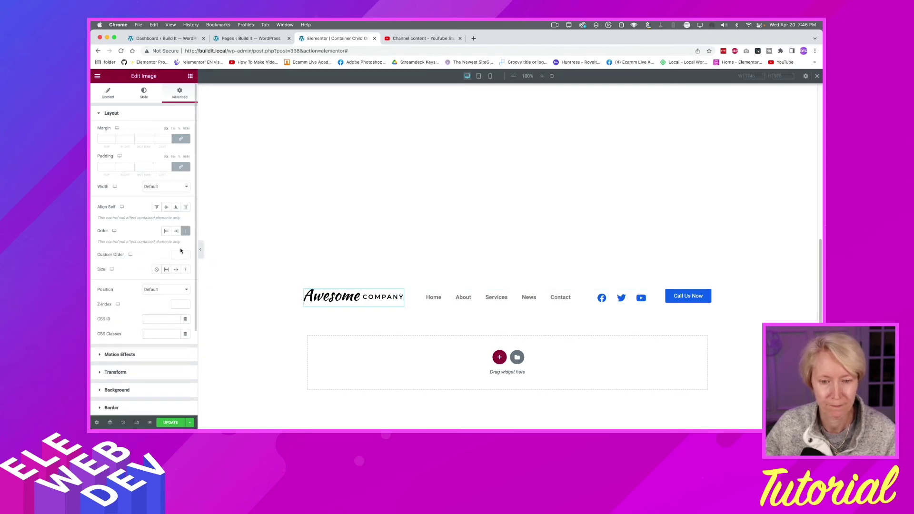
{"action": "left_click", "coordinate": [179, 255]}
{"action": "type", "text": "1"}
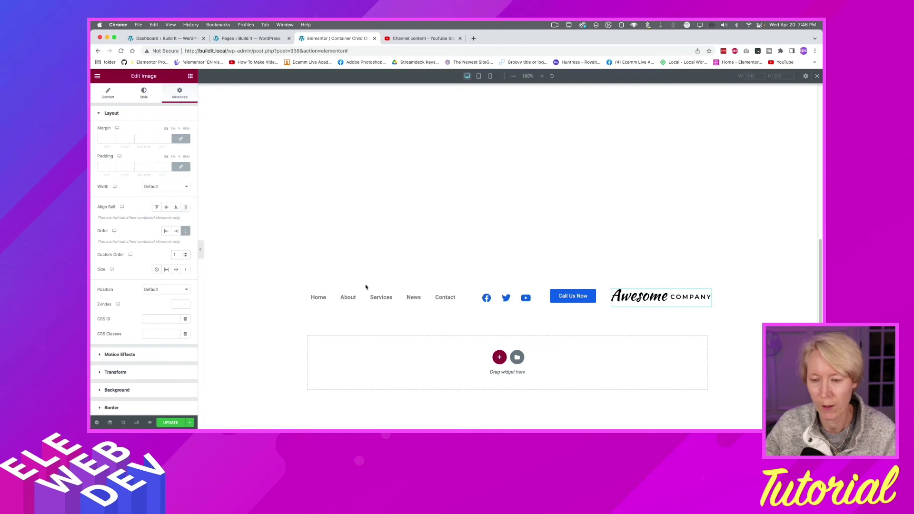
{"action": "left_click", "coordinate": [364, 296]}
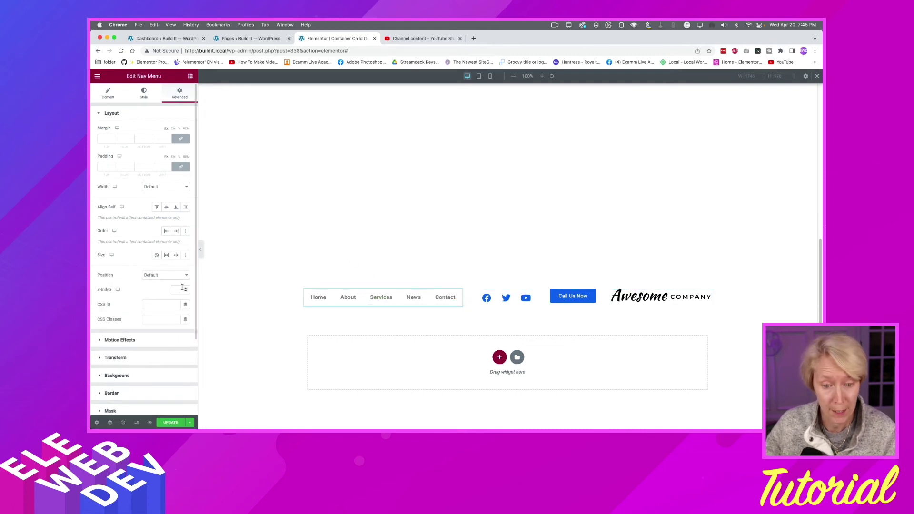
{"action": "left_click", "coordinate": [185, 231]}
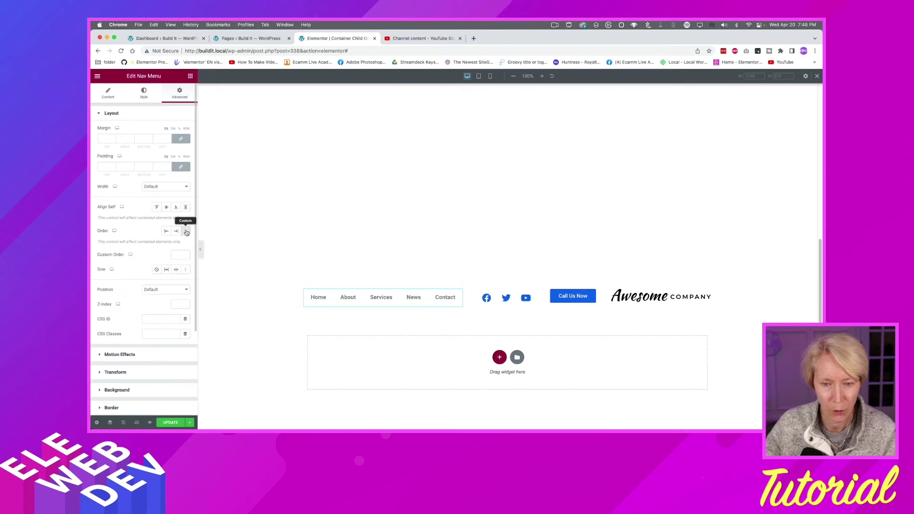
{"action": "left_click", "coordinate": [182, 254]}
{"action": "type", "text": "2"}
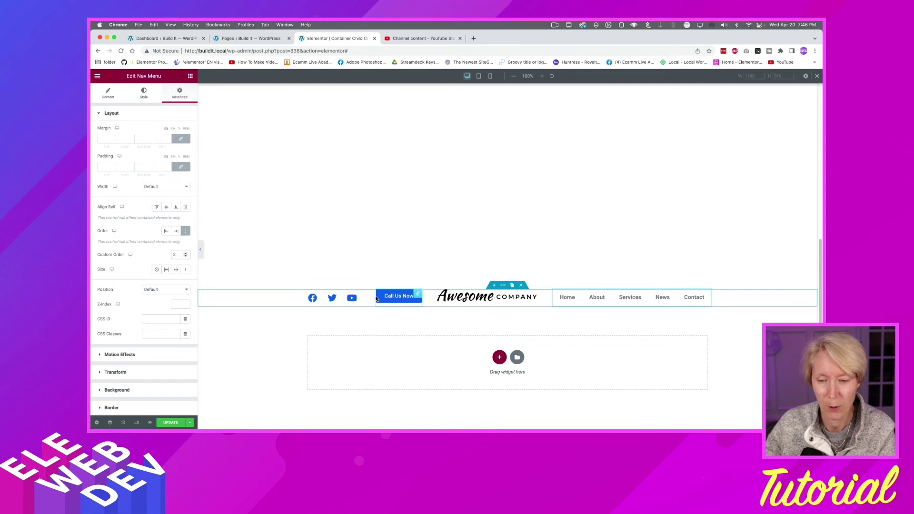
- Give the social icons custom order 3 and the Call Us Now button 4
{"action": "left_click", "coordinate": [343, 301]}
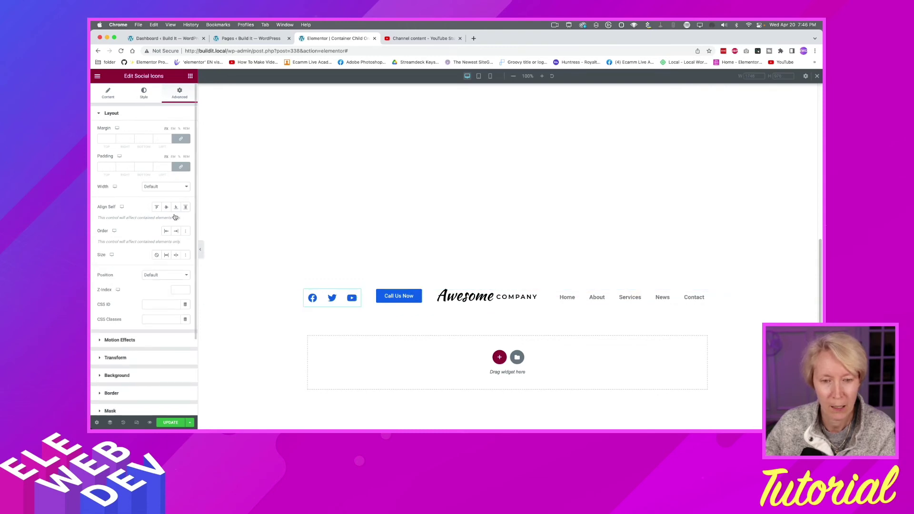
{"action": "left_click", "coordinate": [186, 231]}
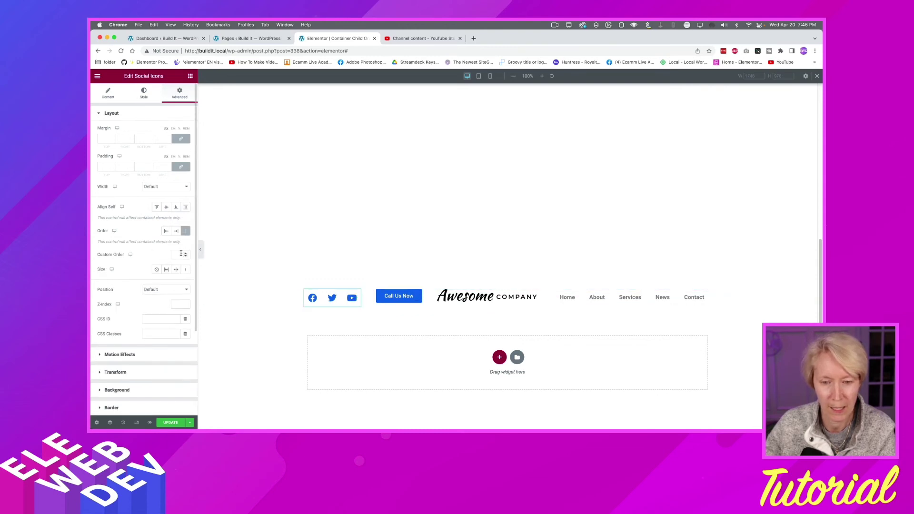
{"action": "left_click", "coordinate": [181, 254]}
{"action": "type", "text": "3"}
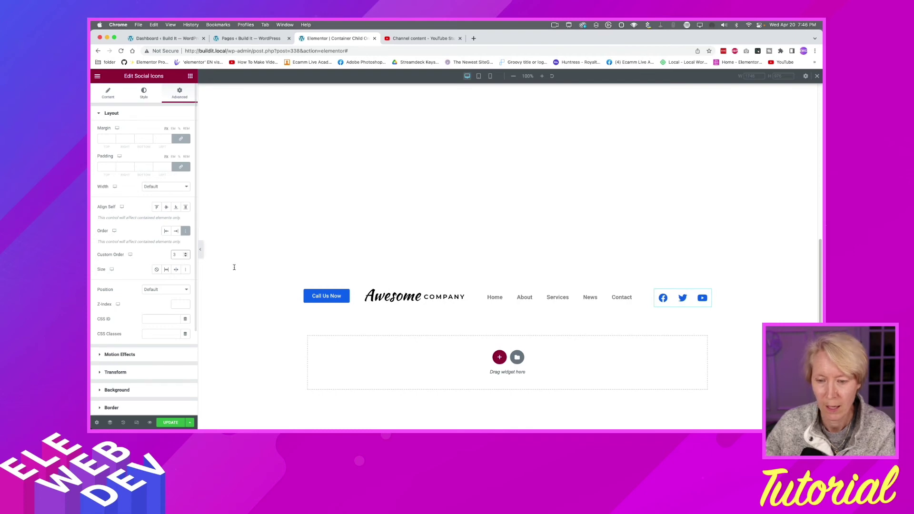
{"action": "left_click", "coordinate": [329, 298]}
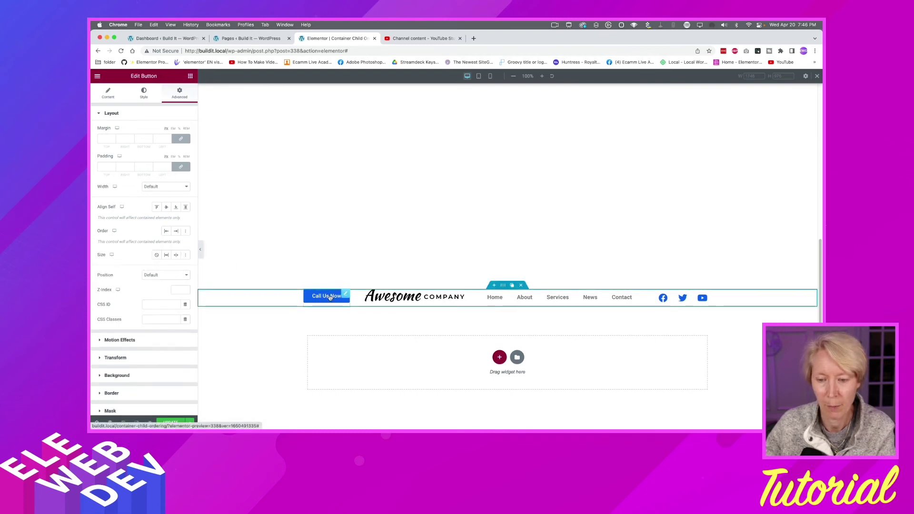
{"action": "left_click", "coordinate": [183, 231]}
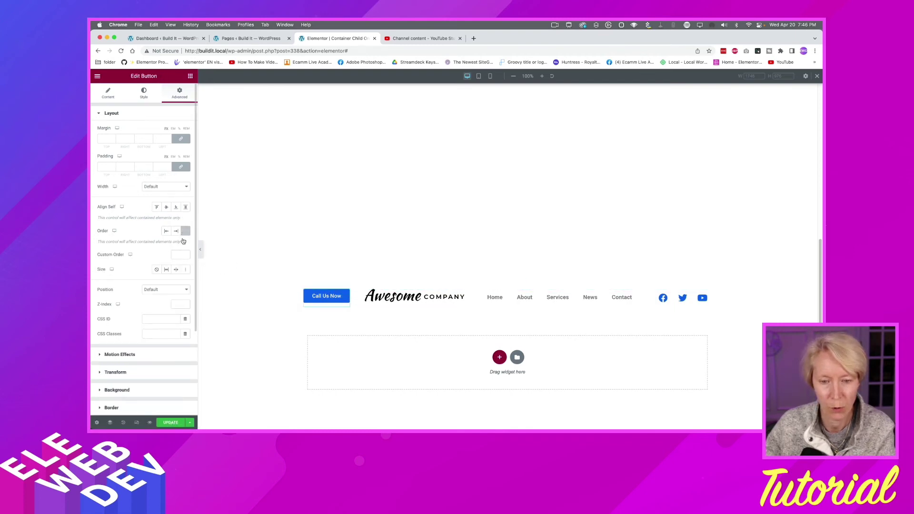
{"action": "left_click", "coordinate": [180, 254]}
{"action": "type", "text": "4"}
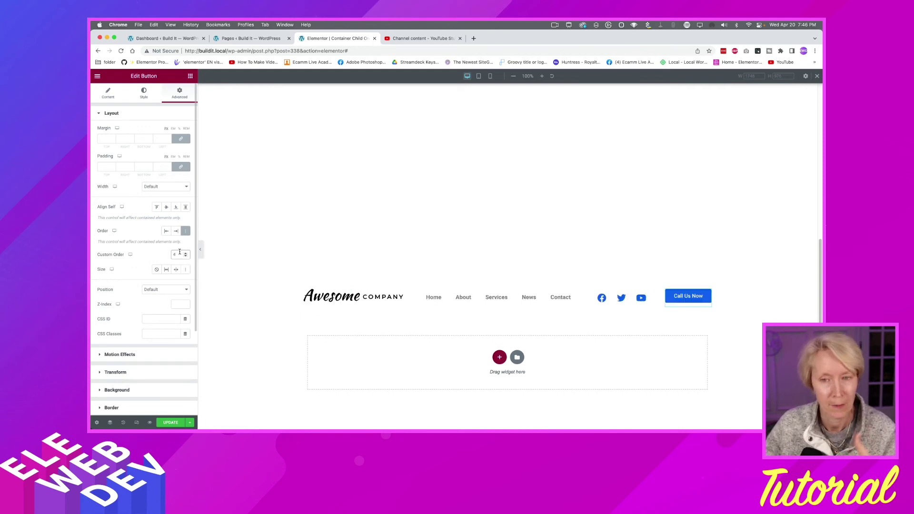
- At tablet width, switch on Hide On Tablet for the header Social Icons under Advanced > Responsive
{"action": "left_click", "coordinate": [479, 77]}
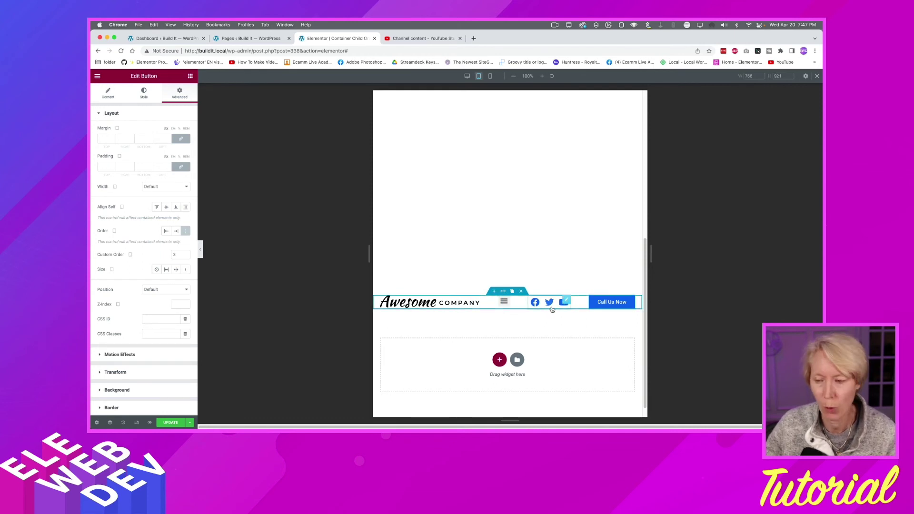
{"action": "left_click", "coordinate": [565, 300]}
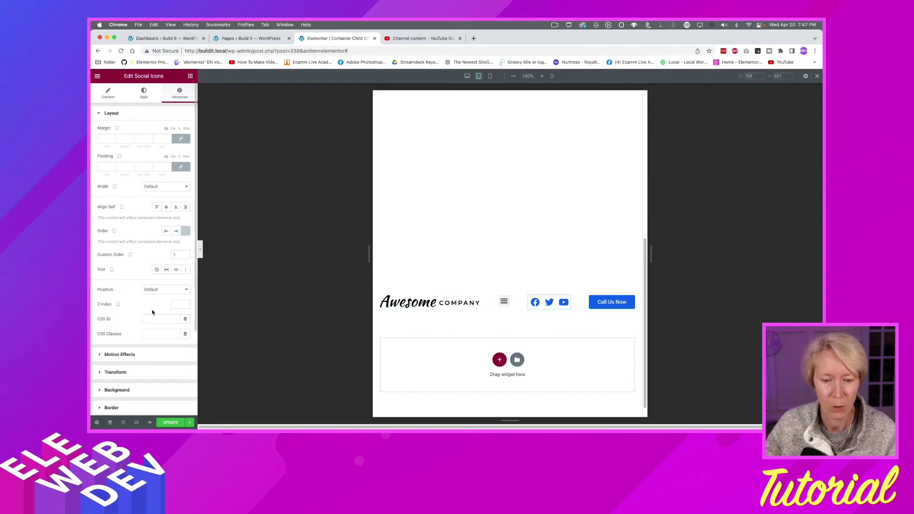
{"action": "scroll", "coordinate": [143, 309], "scroll_direction": "down", "scroll_amount": 5}
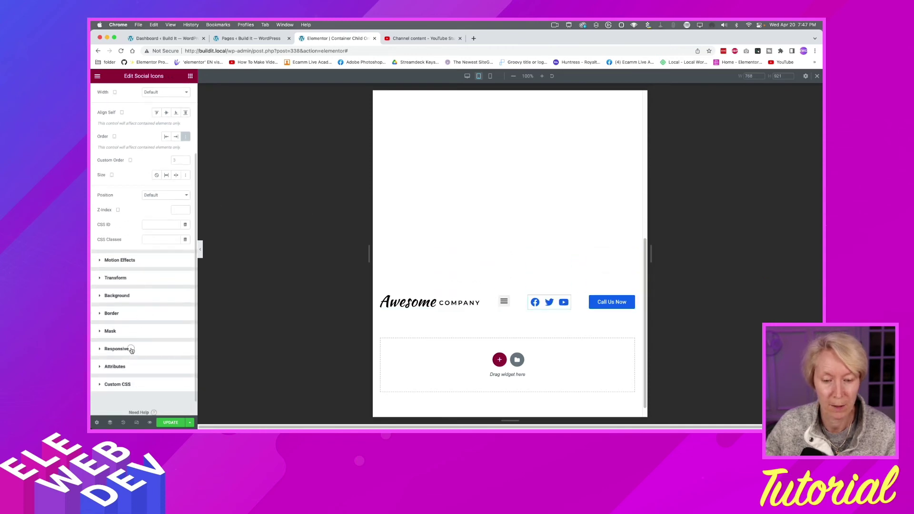
{"action": "left_click", "coordinate": [132, 350]}
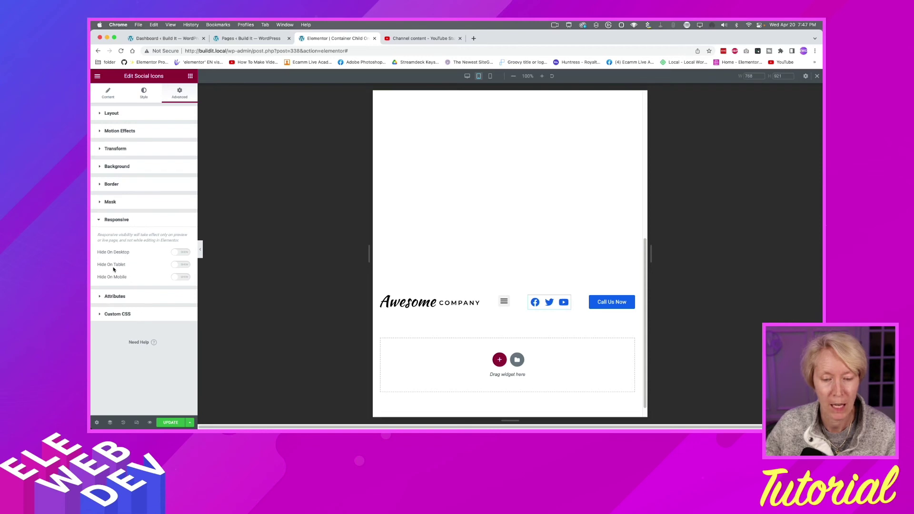
{"action": "left_click", "coordinate": [176, 266]}
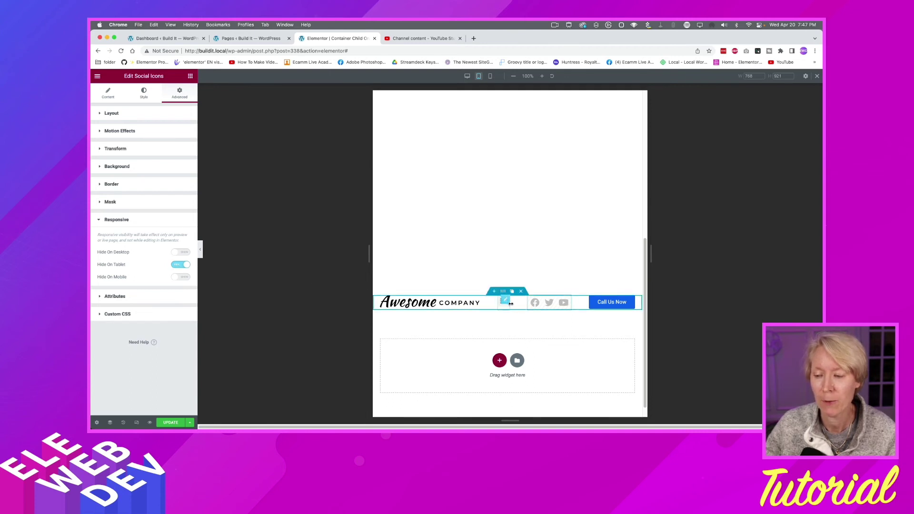
- At mobile width, also switch on Hide On Mobile for the header Social Icons
{"action": "left_click", "coordinate": [491, 78]}
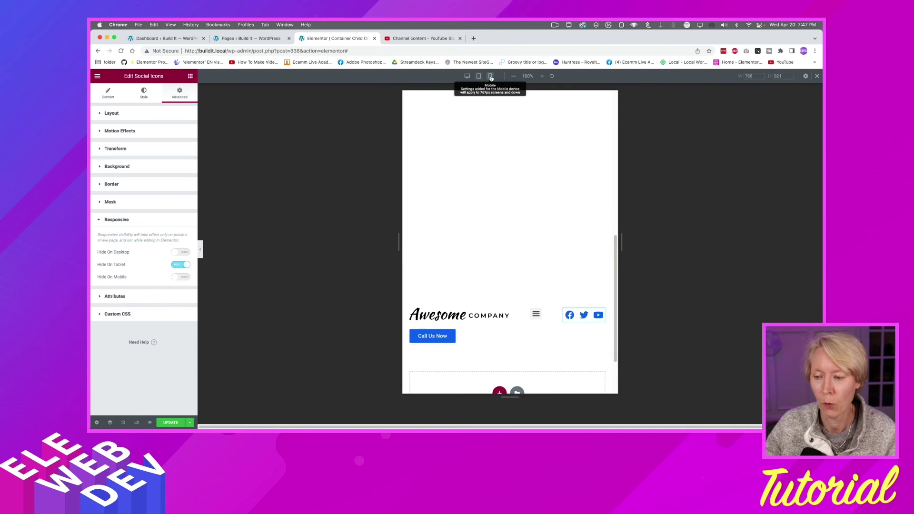
{"action": "scroll", "coordinate": [512, 251], "scroll_direction": "down", "scroll_amount": 4}
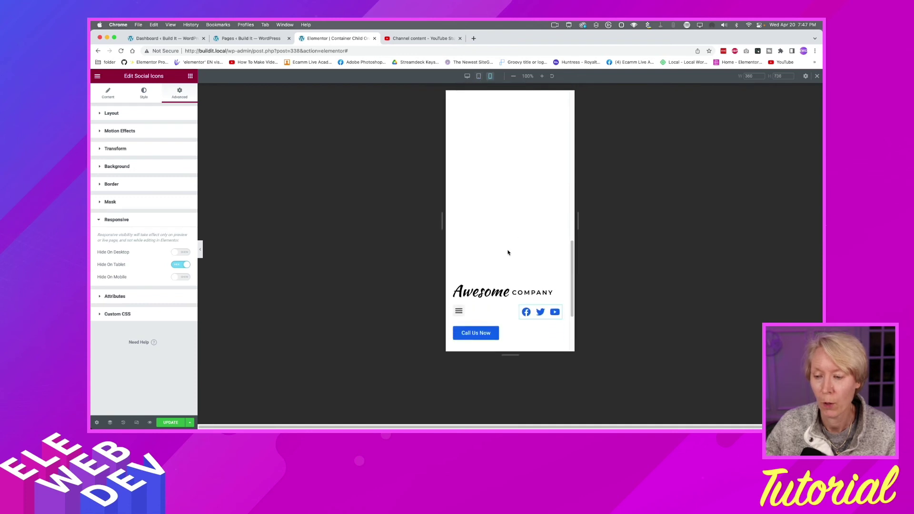
{"action": "scroll", "coordinate": [502, 253], "scroll_direction": "down", "scroll_amount": 2}
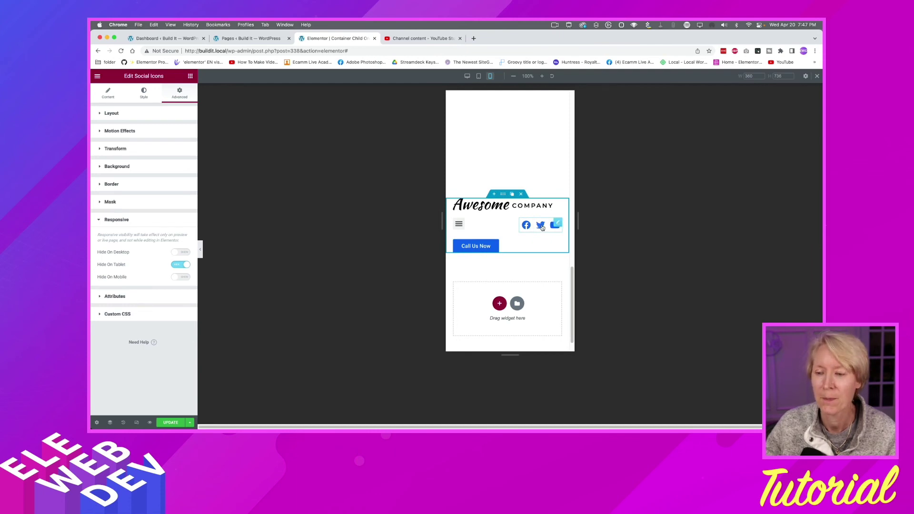
{"action": "mouse_move", "coordinate": [557, 224]}
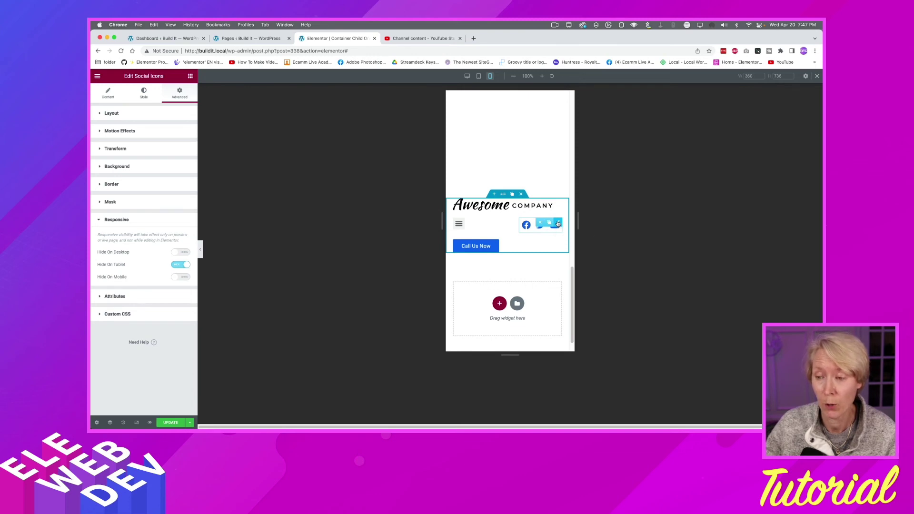
{"action": "left_click", "coordinate": [180, 277]}
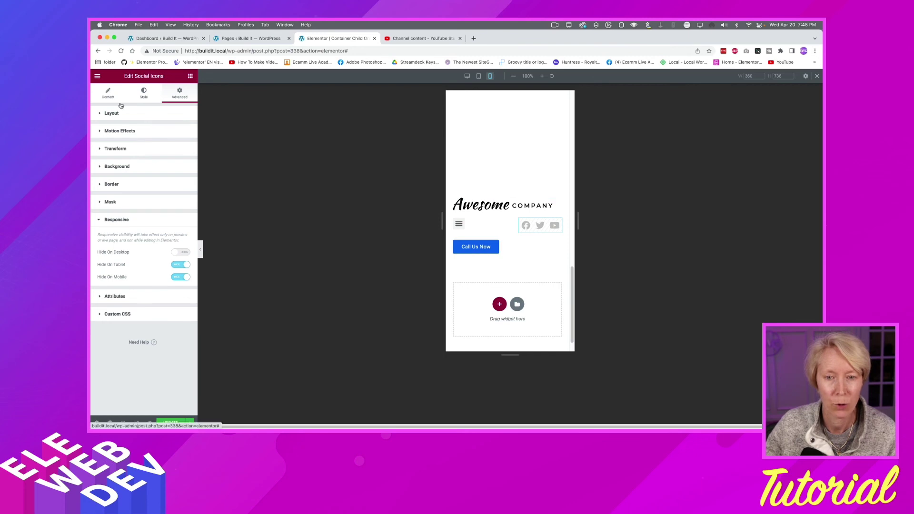
- Set the Social Icons' mobile Custom Order to 4 in Advanced > Layout
{"action": "left_click", "coordinate": [146, 114]}
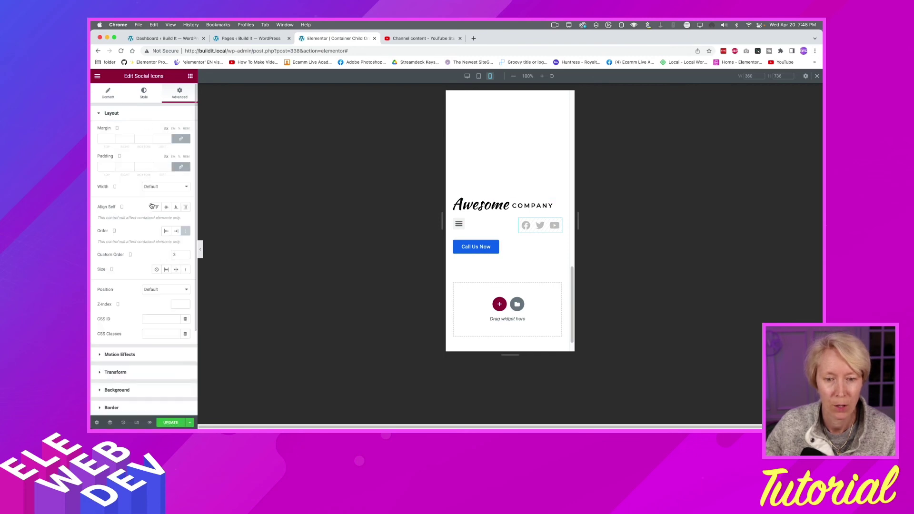
{"action": "left_click", "coordinate": [180, 258]}
{"action": "type", "text": "4"}
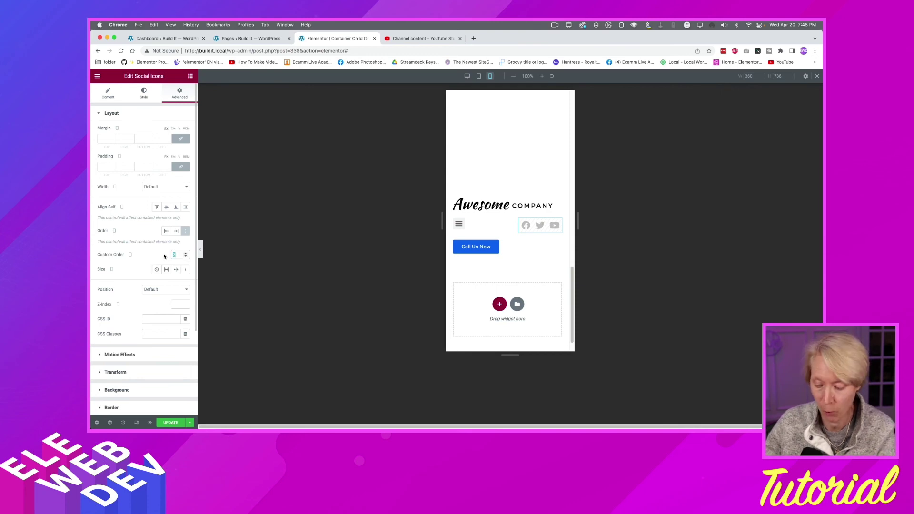
- Set the Call Us Now button's mobile Custom Order to 3
{"action": "left_click", "coordinate": [486, 251]}
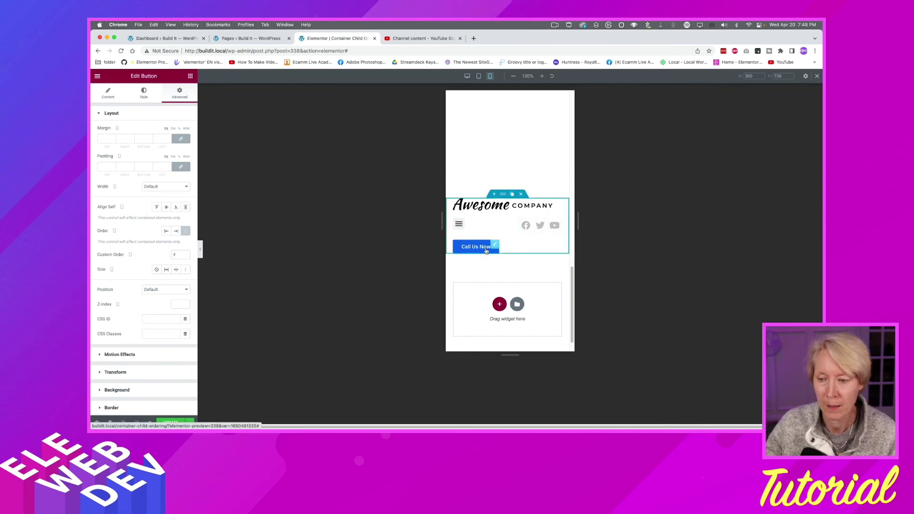
{"action": "left_click", "coordinate": [178, 253]}
{"action": "type", "text": "34"}
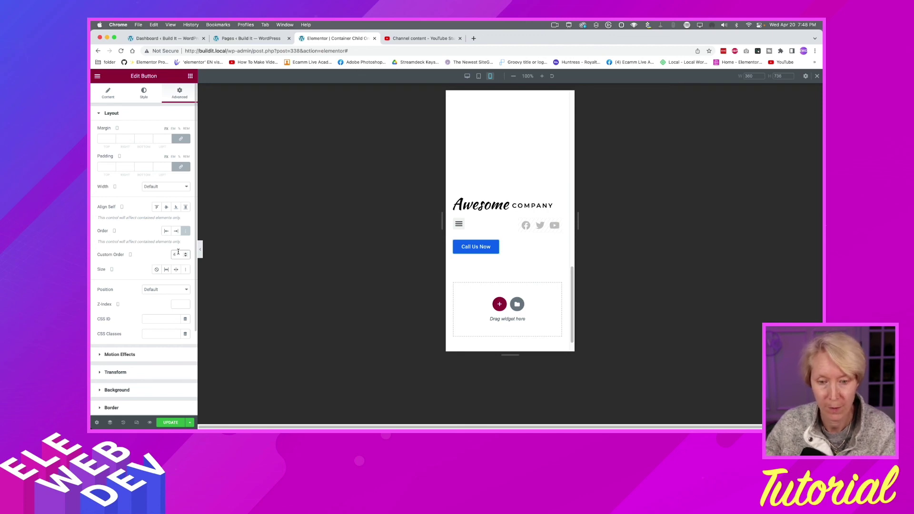
{"action": "type", "text": "3"}
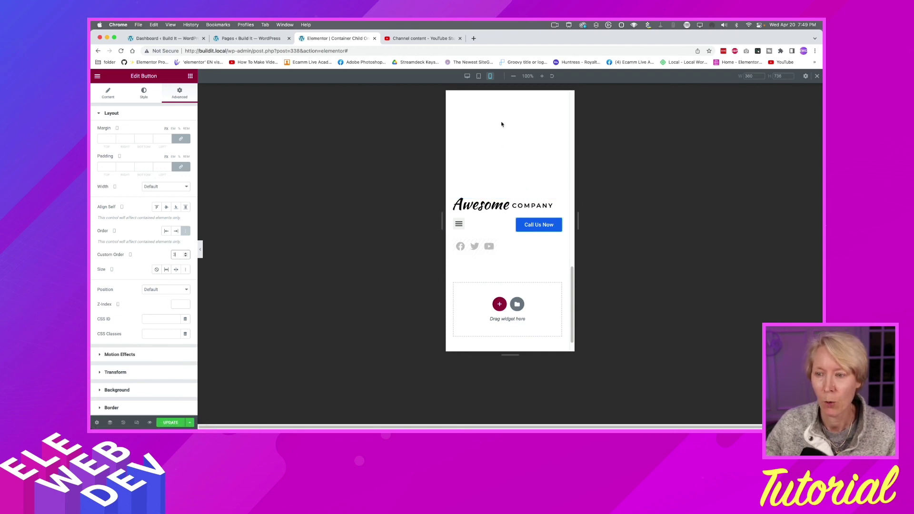
- Preview the header at tablet width, then switch back to desktop width
{"action": "left_click", "coordinate": [479, 77]}
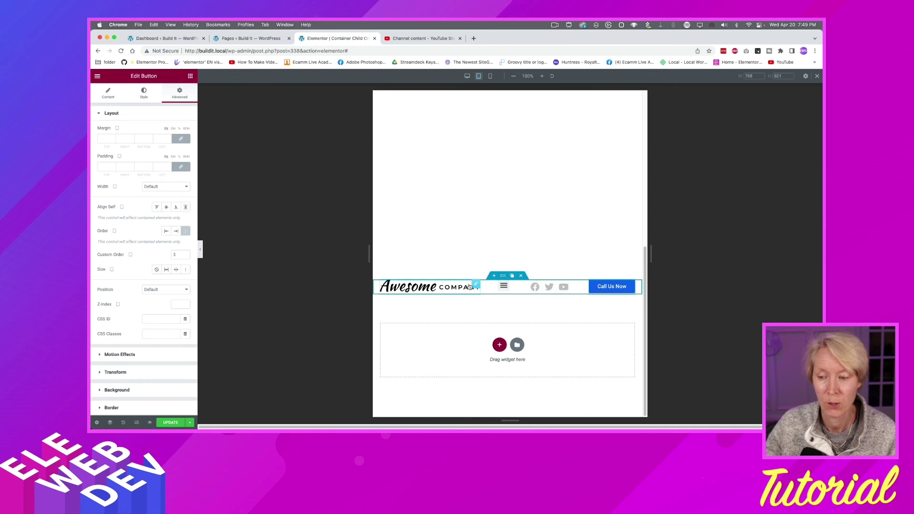
{"action": "left_click", "coordinate": [466, 78]}
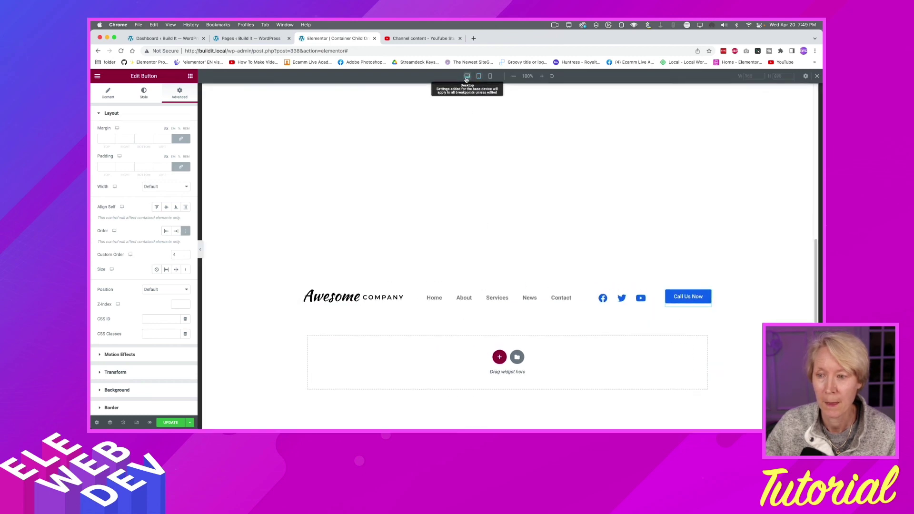